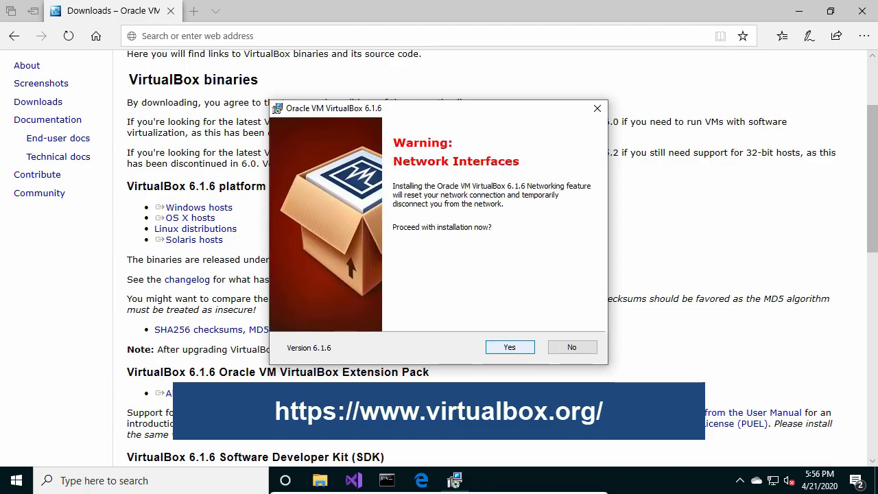
- Accept the network interfaces warning and run the Oracle VM VirtualBox 6.1.6 installation
key(Return)
key(Return)
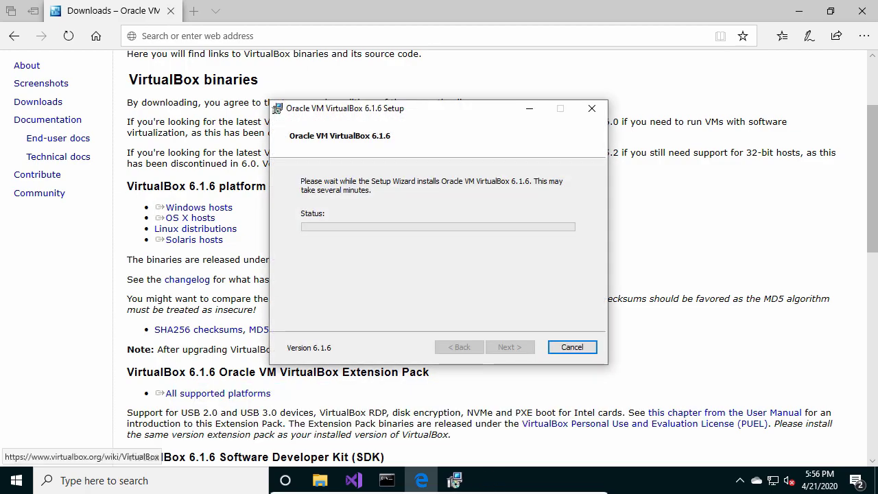
key(Left)
key(Return)
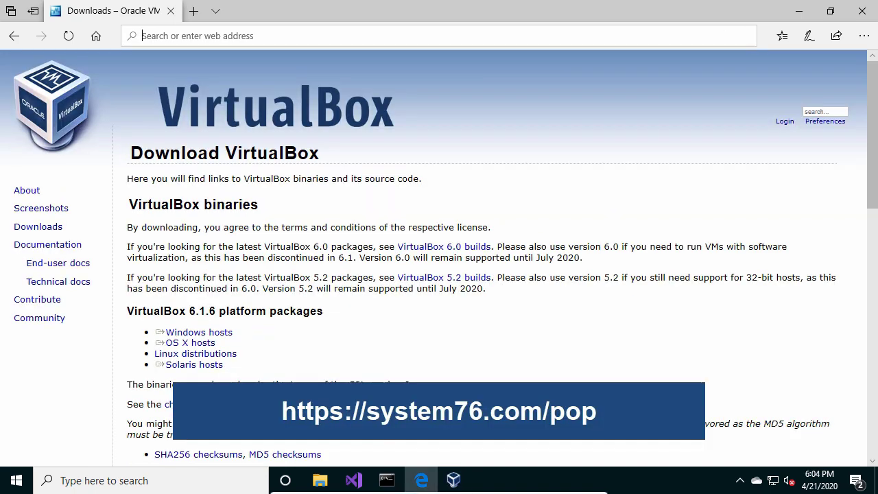
- Search the web for "pop os download" and open the Pop!_OS by System76 page
text(pop os download)
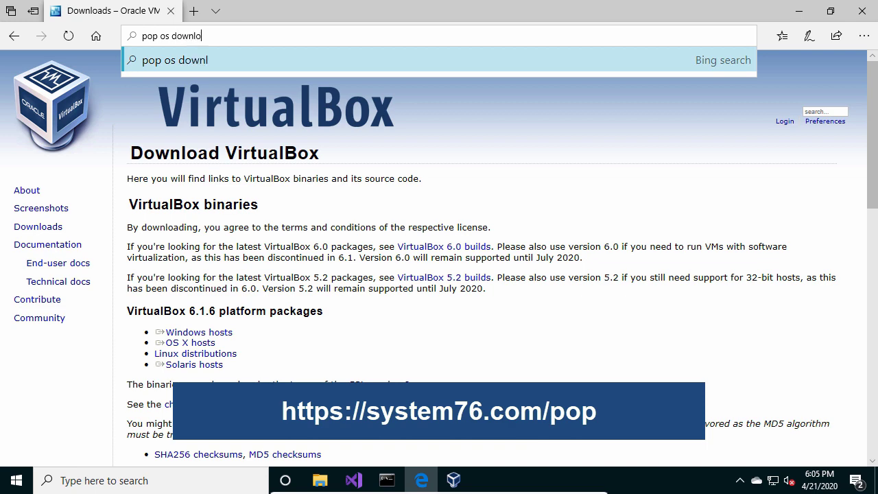
key(Return)
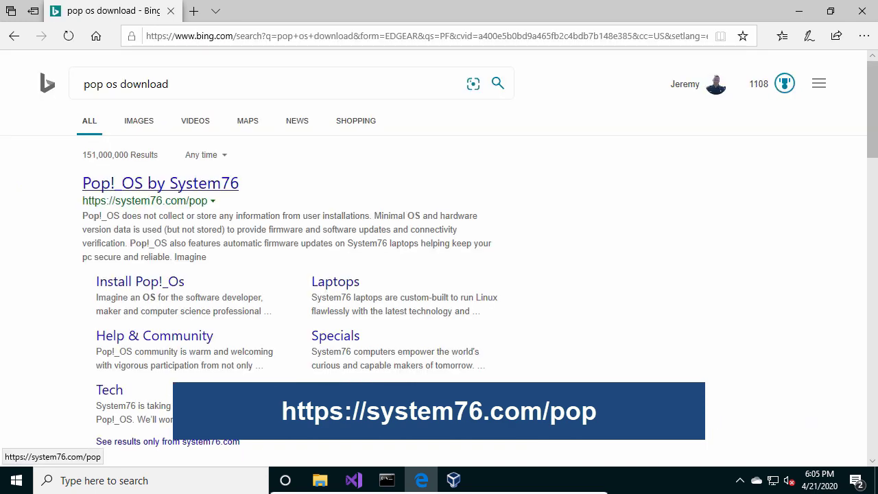
click(160, 183)
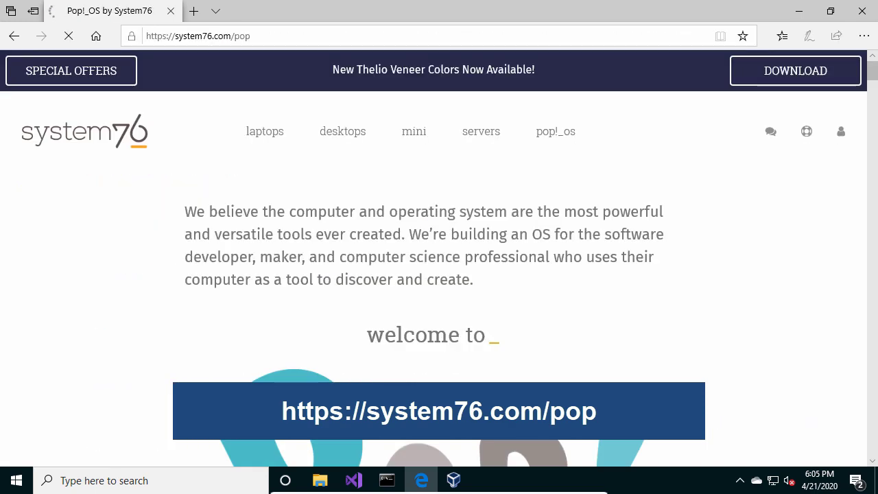
- Download the Intel/AMD ISO of Pop!_OS 19.10
scroll(439, 274, down, 10)
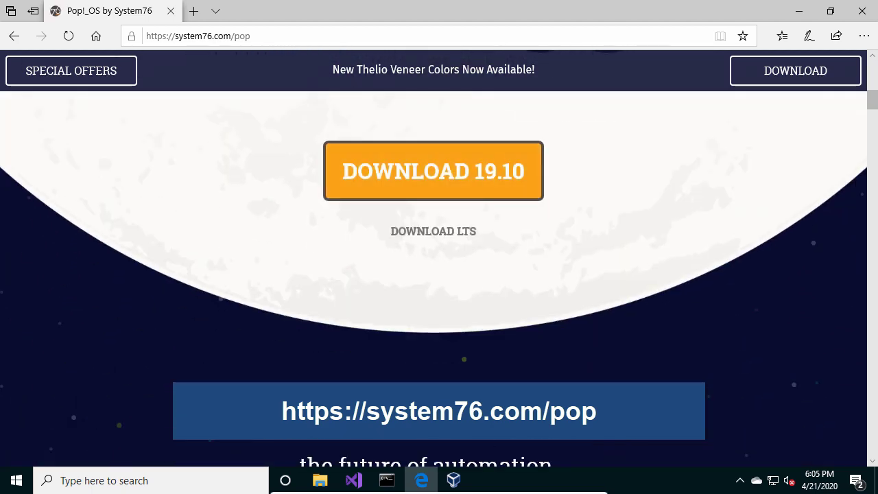
click(433, 172)
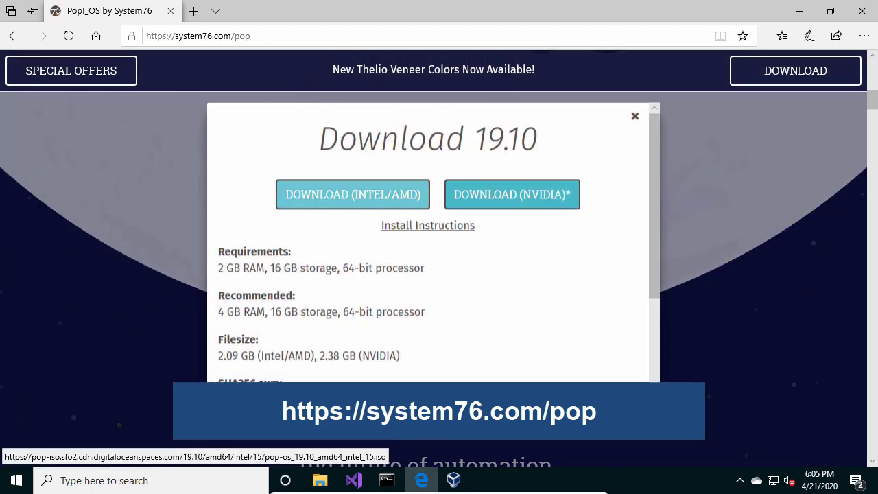
click(352, 195)
click(574, 443)
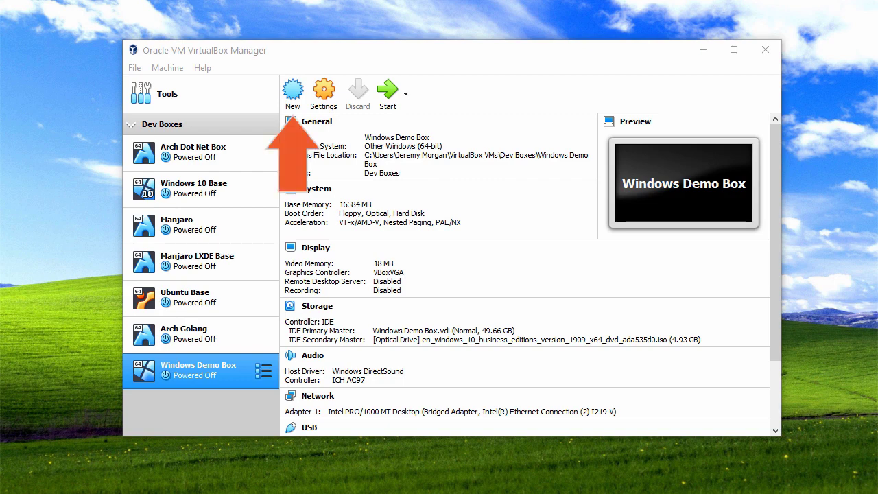
- Start a new virtual machine in VirtualBox Manager, named "Pop! OS", with the machine folder D:\VirtualBox VMs
click(292, 92)
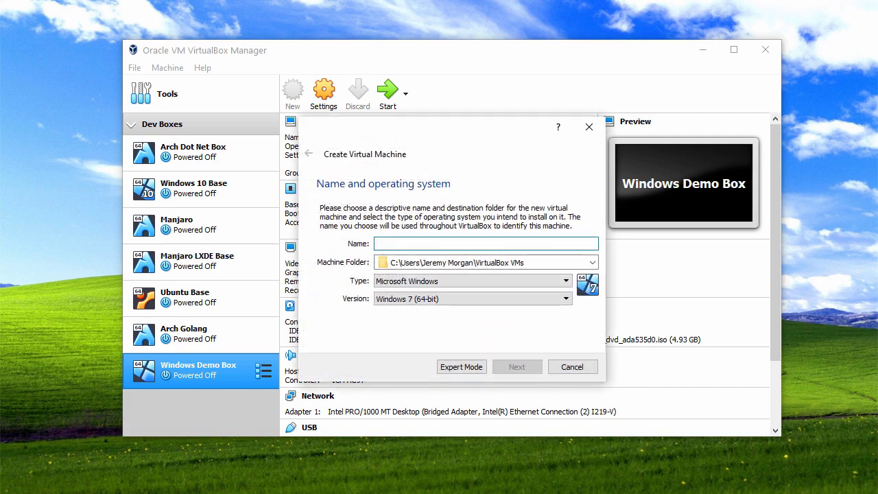
text(Pop! O)
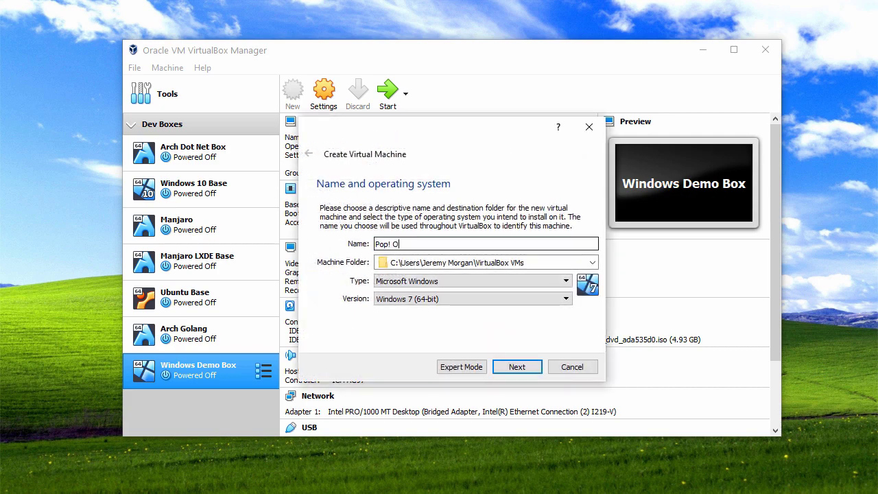
text(S)
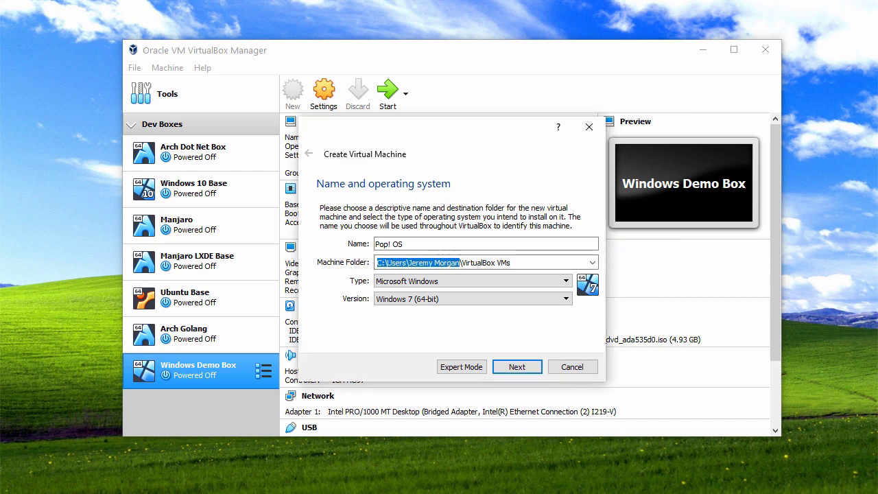
key(BackSpace)
text(D:)
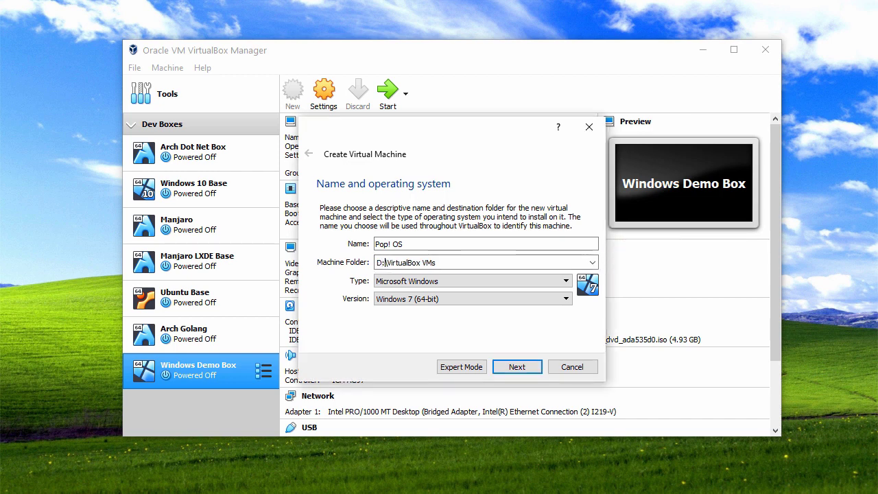
- Set the new machine's operating system type to Linux and its version to Linux 2.6 / 3.x / 4.x (64-bit)
click(474, 281)
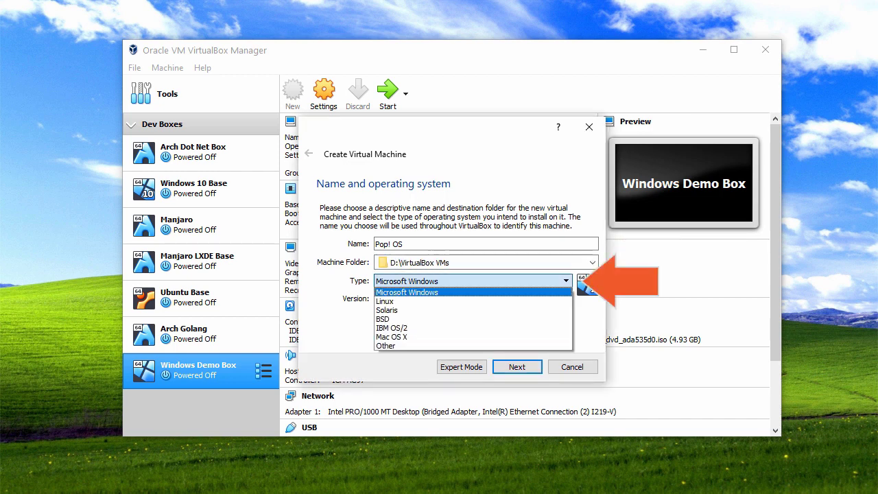
click(386, 301)
click(473, 299)
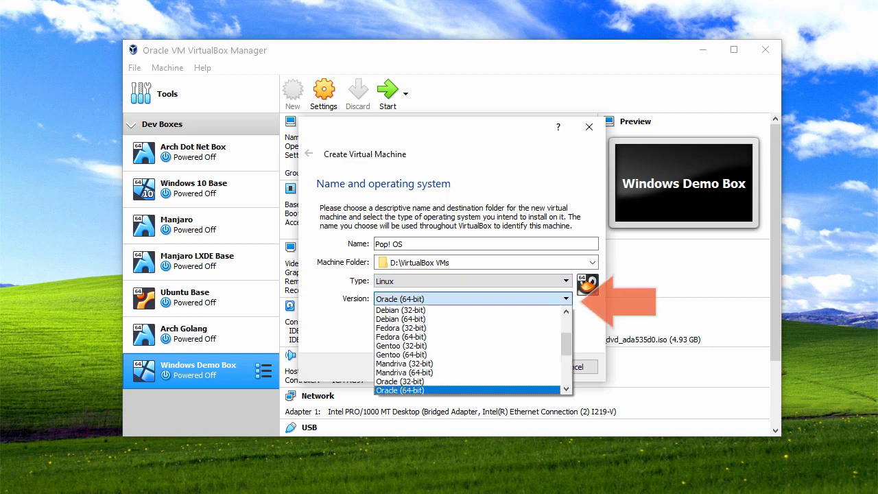
drag(566, 345, 567, 321)
click(422, 345)
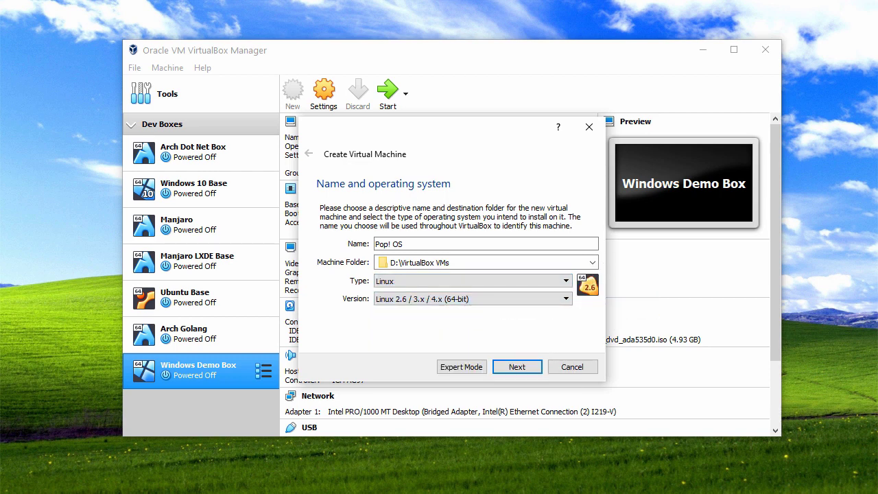
click(517, 367)
- Allocate 8192 MB of memory to the new virtual machine
drag(324, 252, 349, 251)
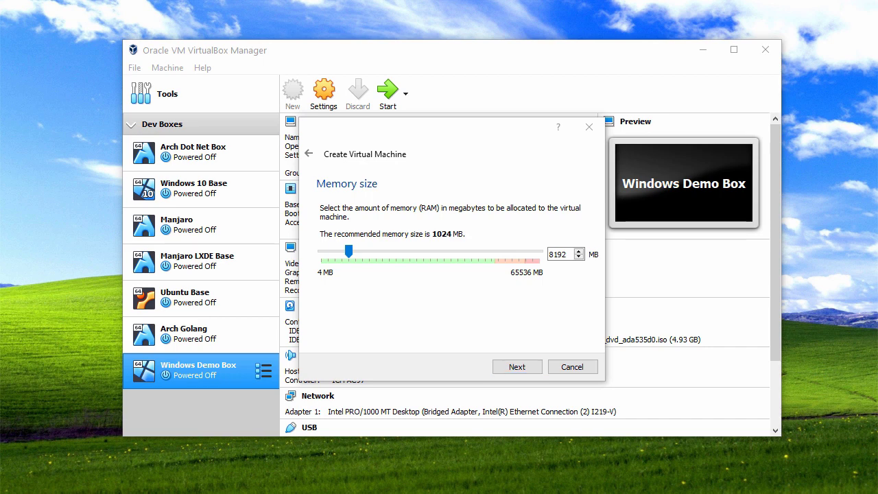
click(517, 367)
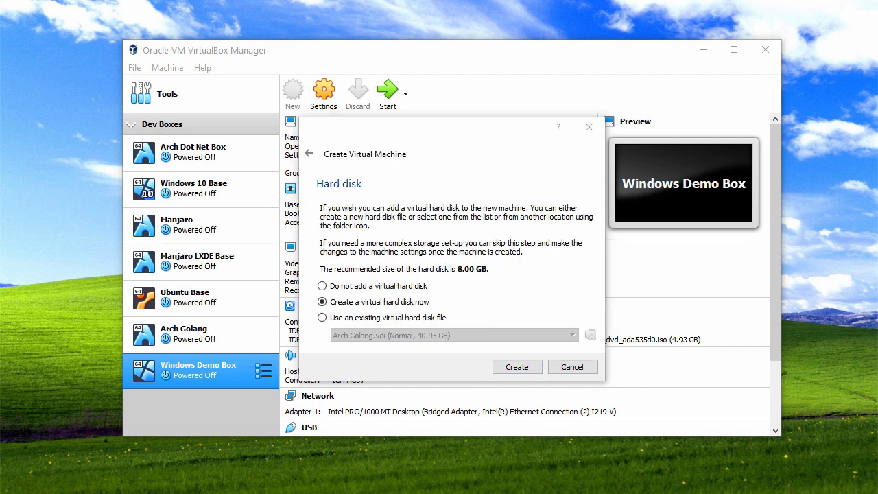
click(322, 286)
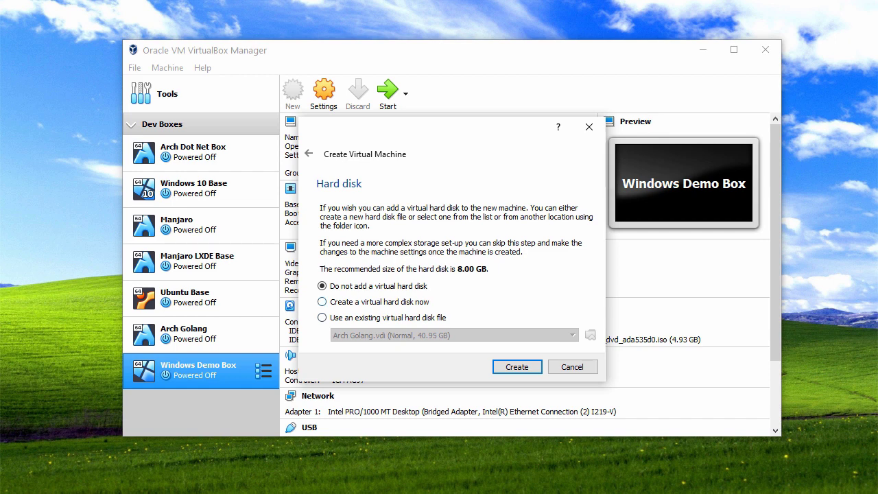
click(322, 302)
click(322, 317)
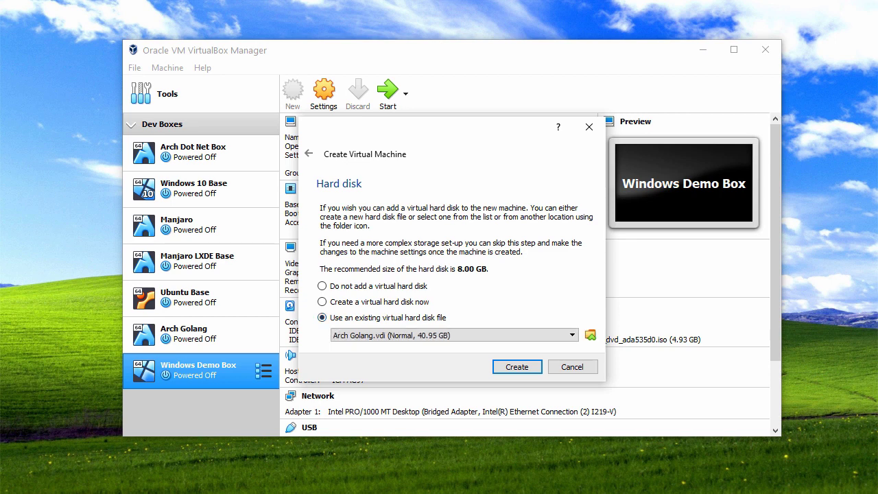
- Create a new dynamically allocated VDI hard disk of 32.23 GB for the virtual machine
click(322, 302)
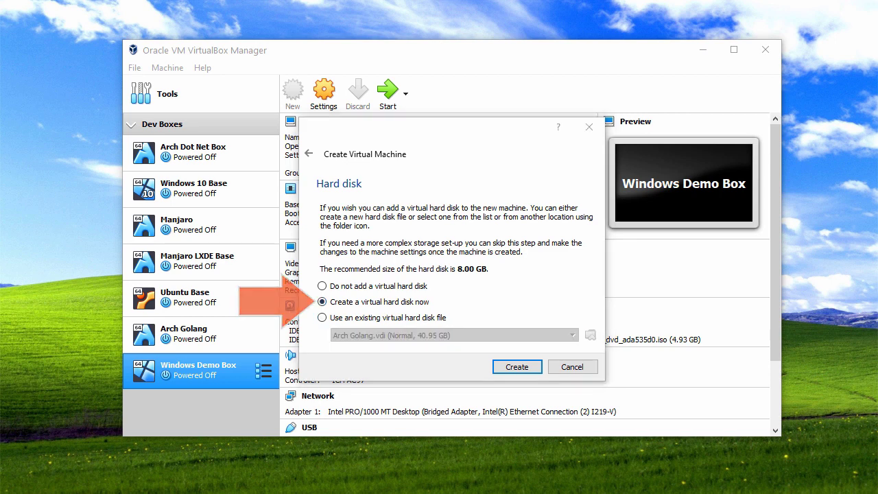
click(516, 367)
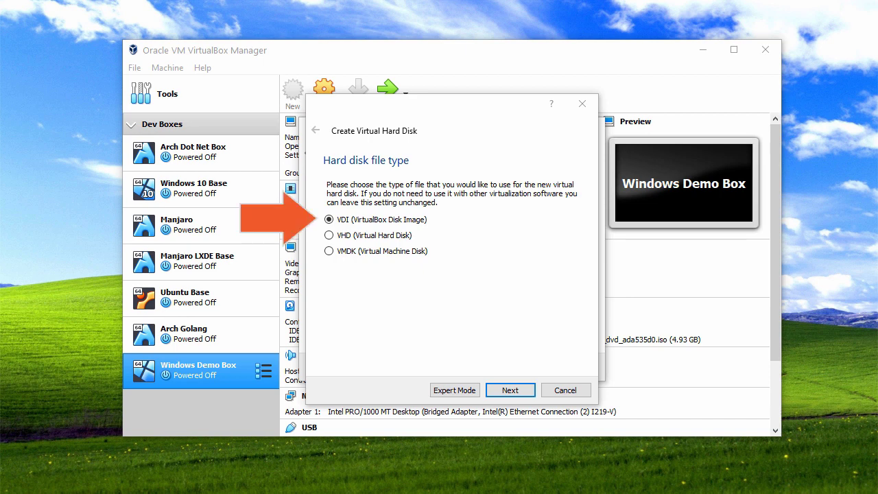
key(Return)
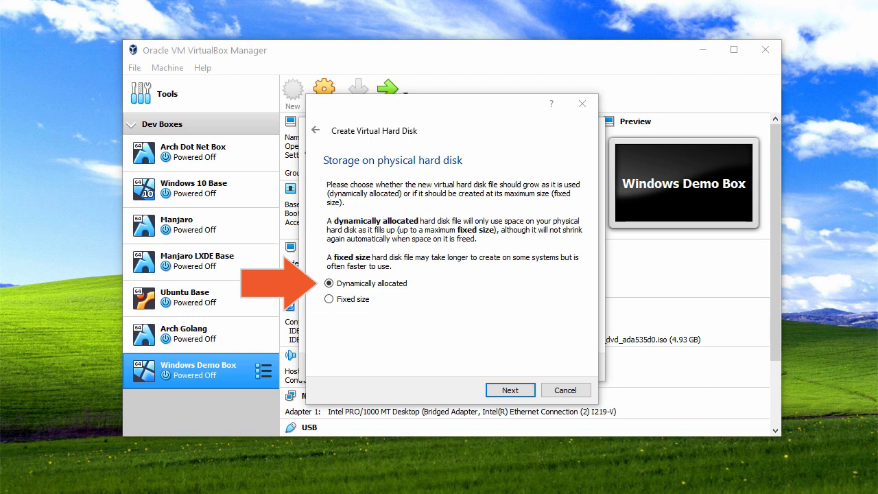
key(Return)
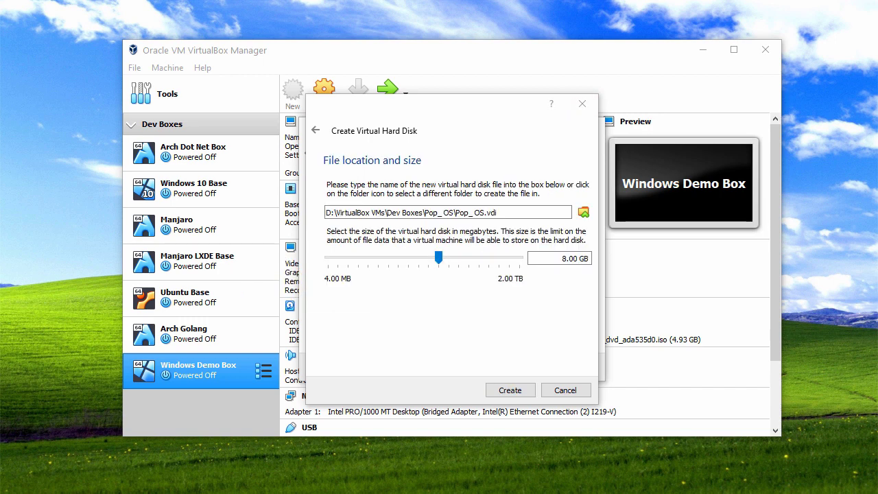
drag(438, 257, 459, 257)
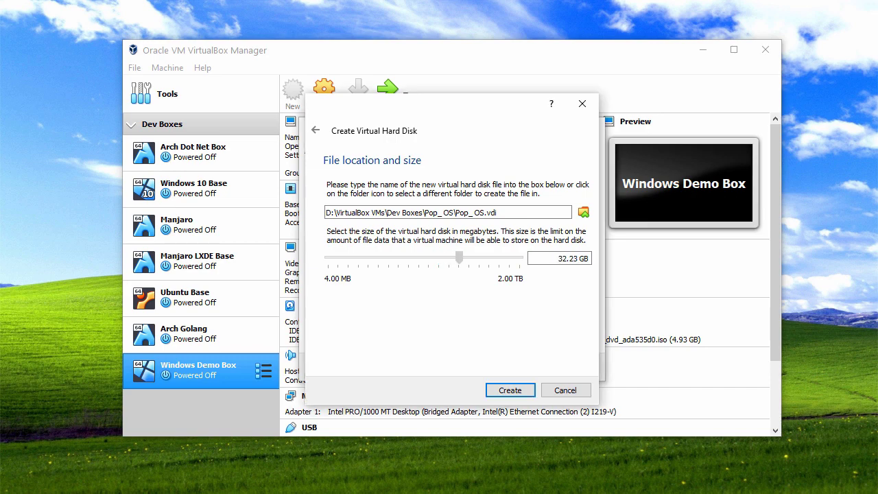
key(Return)
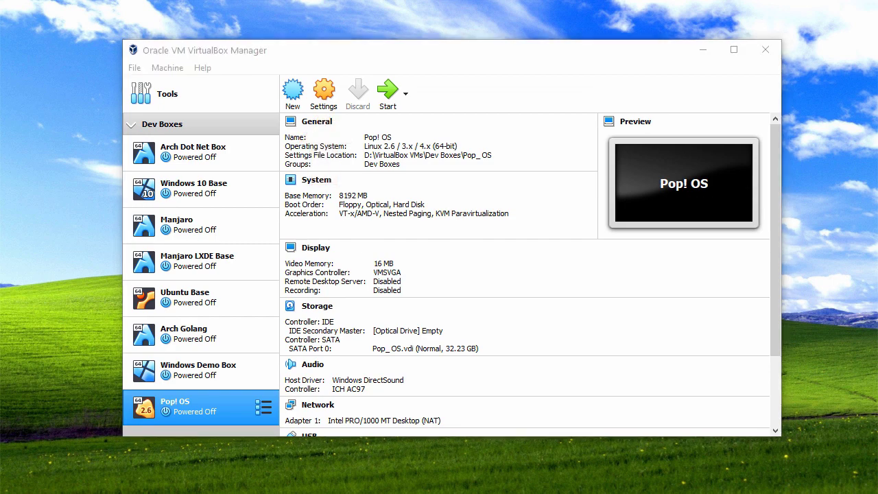
- Set the number of processors to 8 in the system settings of the Pop! OS machine
click(323, 92)
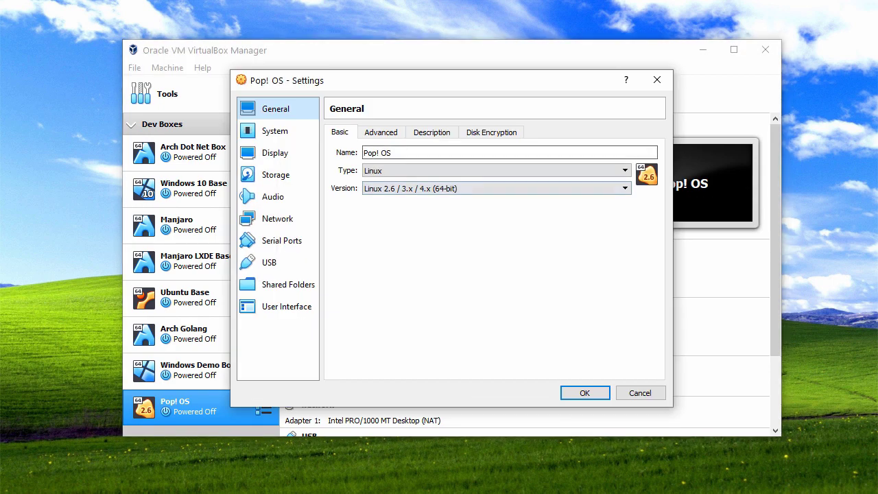
click(272, 130)
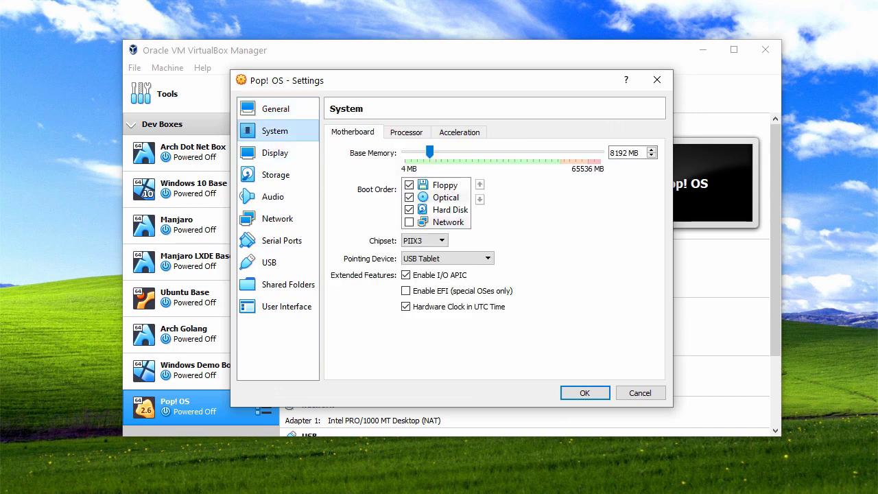
click(411, 132)
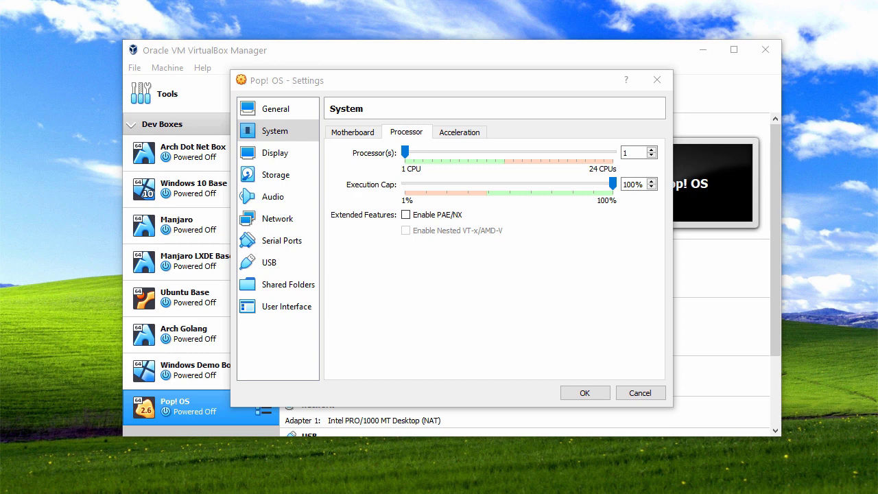
drag(405, 152, 468, 153)
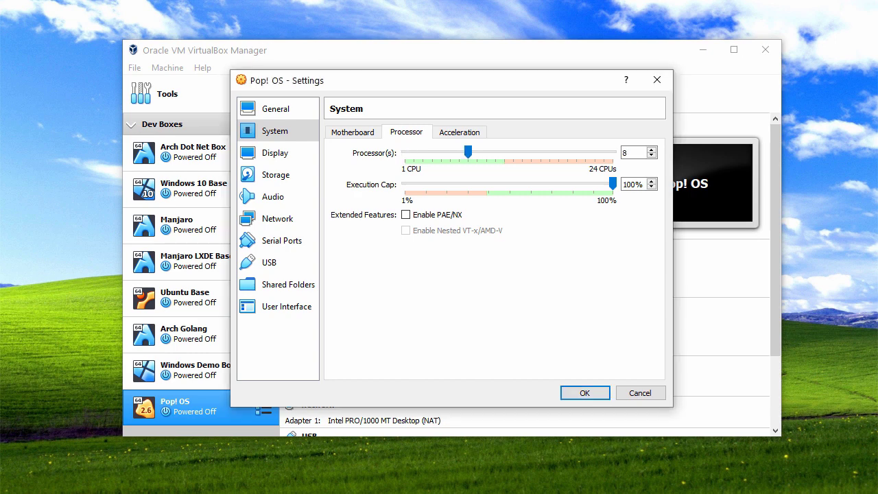
- Load pop-os_19.10_amd64_intel_12.iso into the empty optical drive on the IDE controller
click(276, 175)
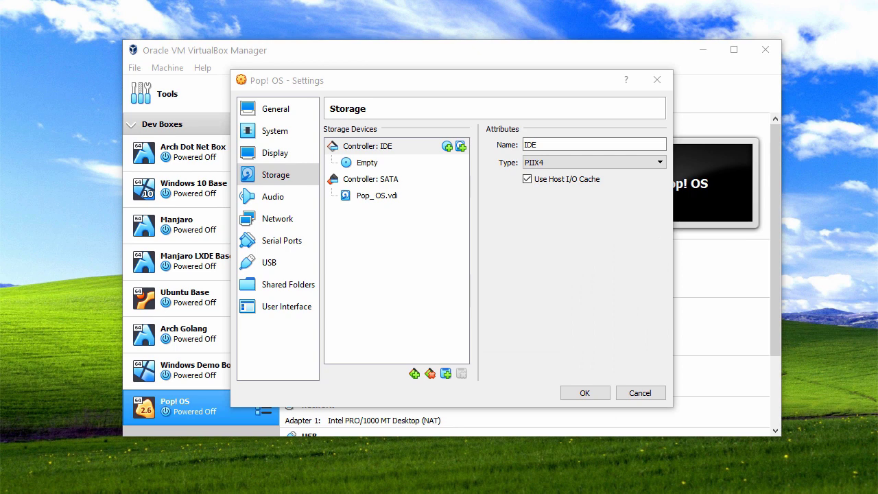
click(367, 162)
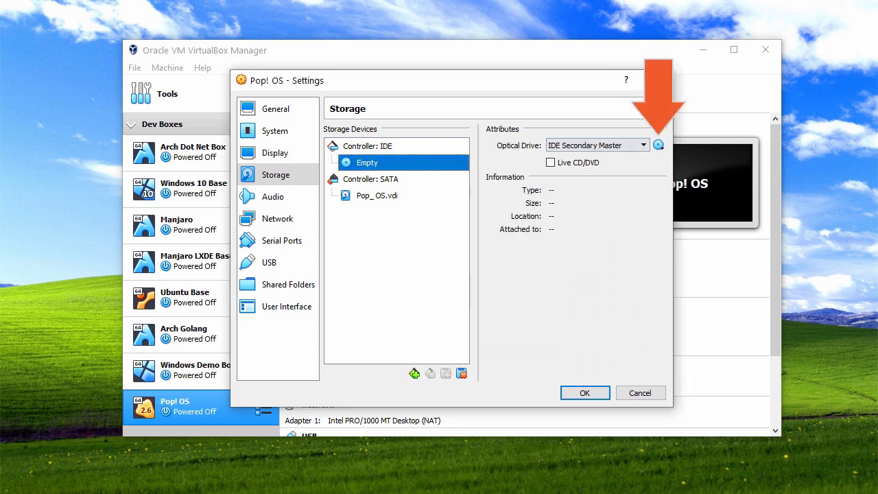
click(659, 146)
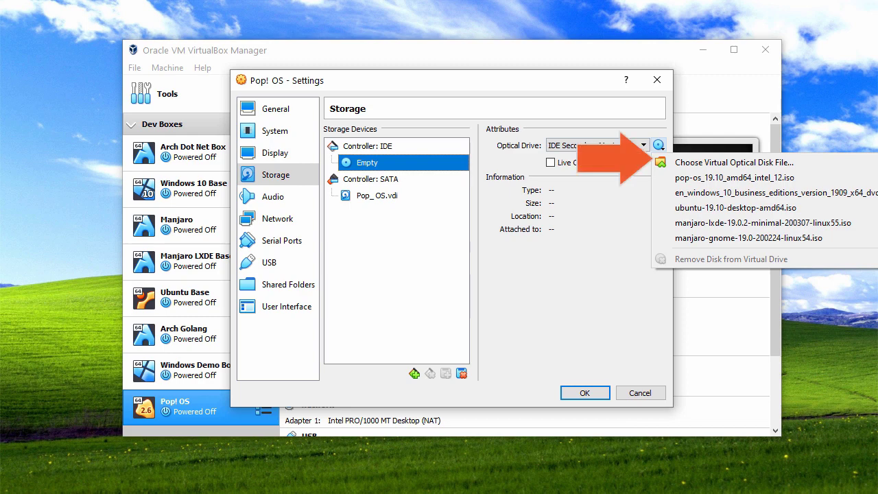
click(734, 162)
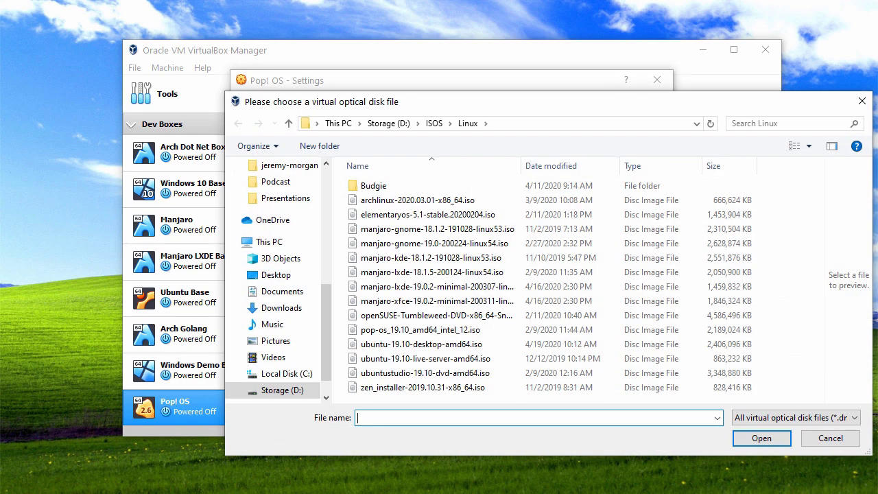
click(419, 329)
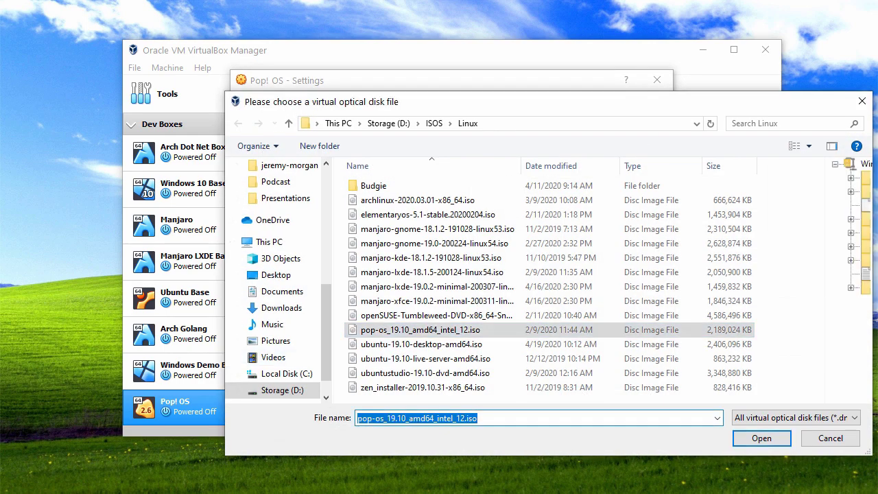
click(761, 438)
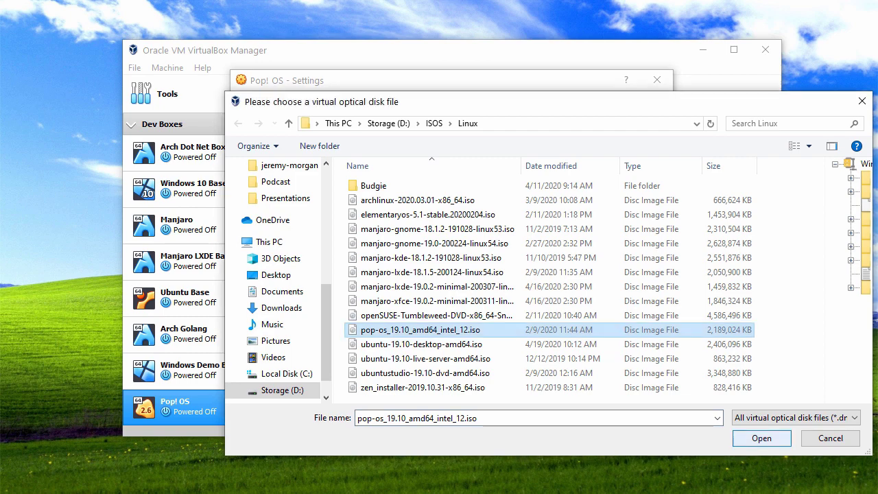
- Attach network Adapter 1 of the Pop! OS machine to Bridged Adapter and save the settings
click(277, 219)
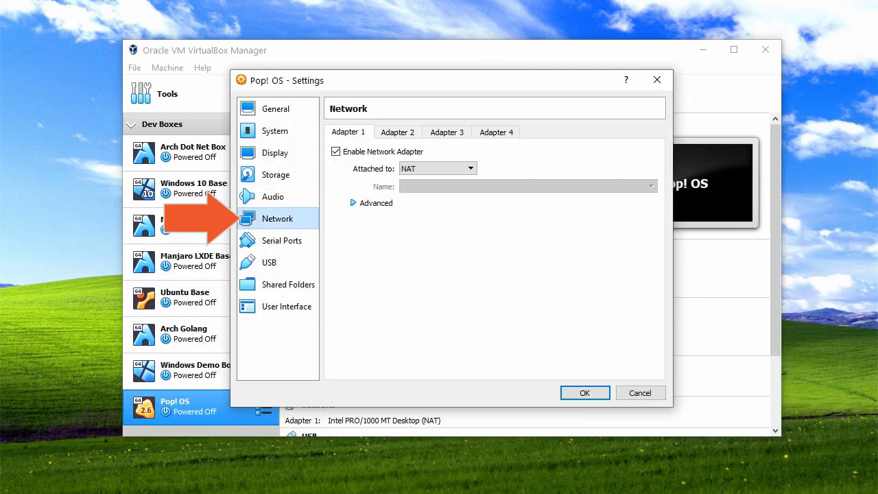
click(438, 169)
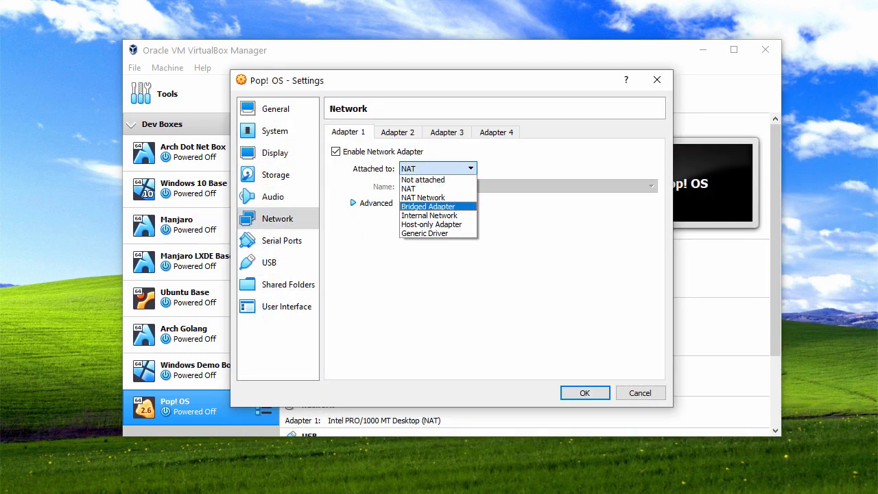
click(428, 206)
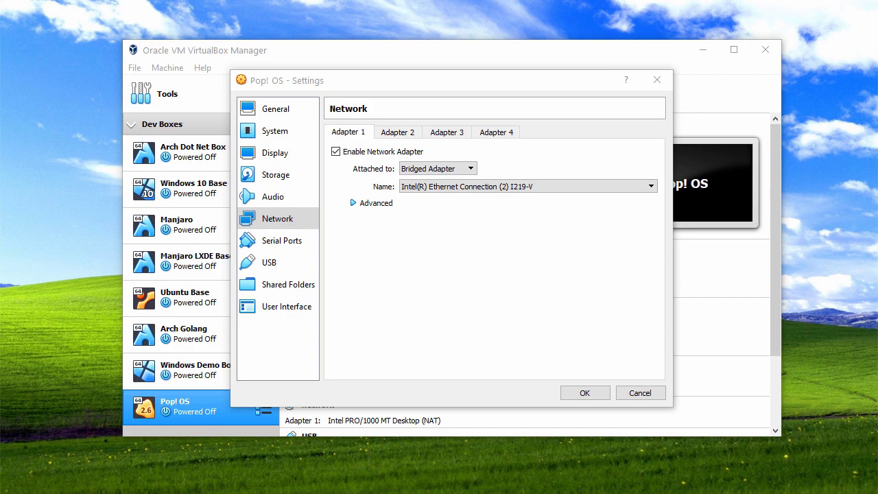
click(585, 393)
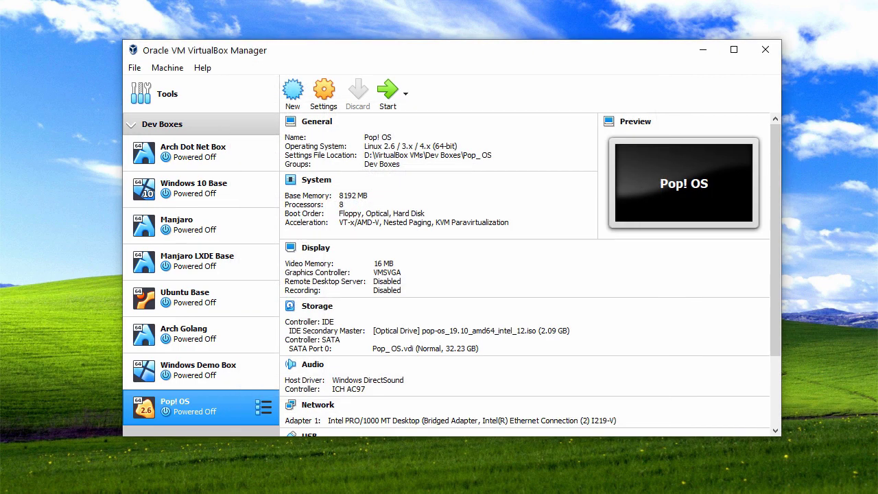
- Start the Pop! OS virtual machine and switch its window to full-screen mode
click(387, 92)
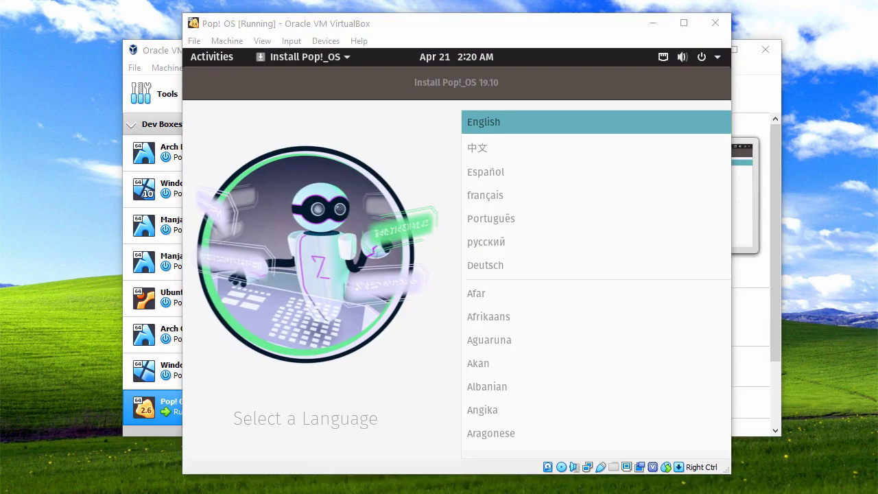
click(262, 41)
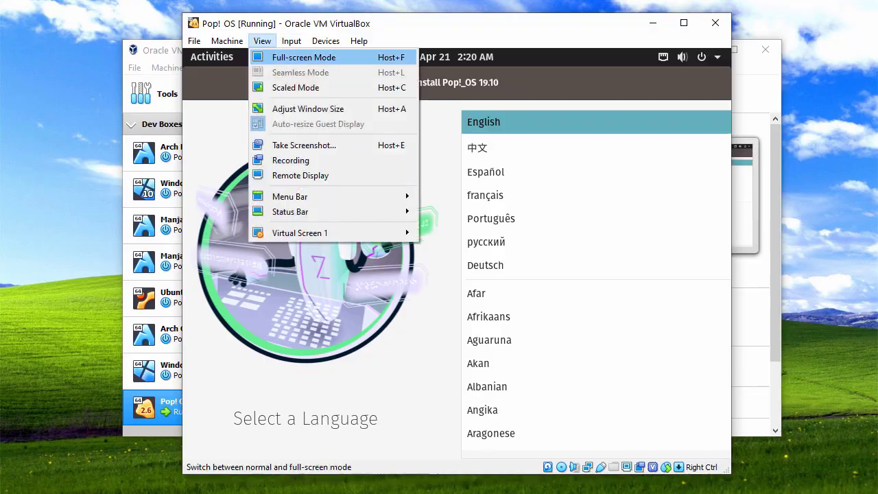
click(292, 57)
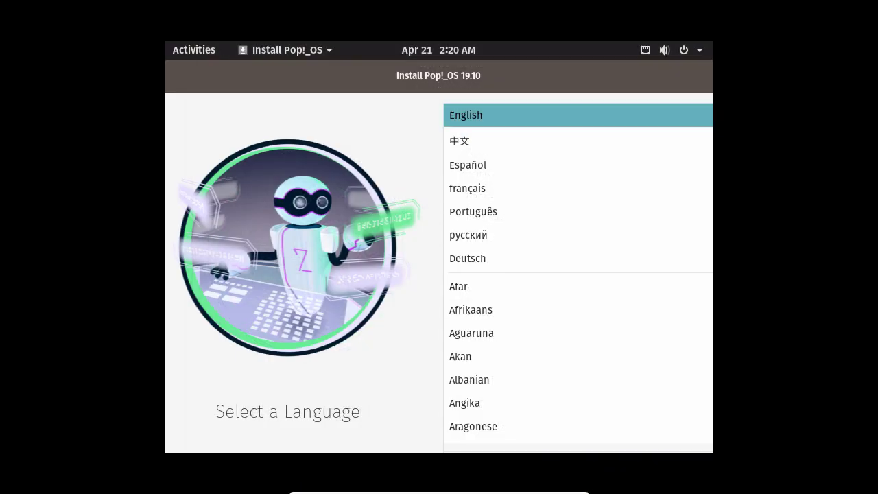
- Set the live system's display resolution to 1280 × 768 (16:10), keep the changes and close the display settings
click(193, 50)
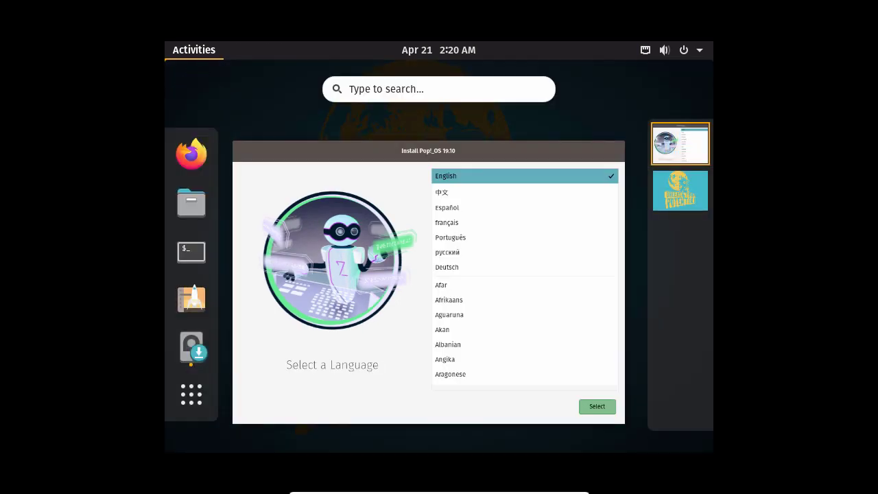
click(384, 89)
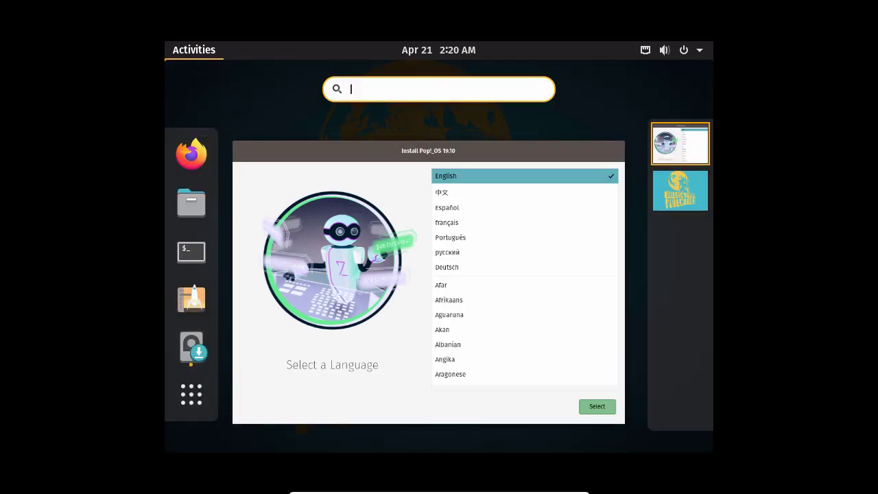
text(display)
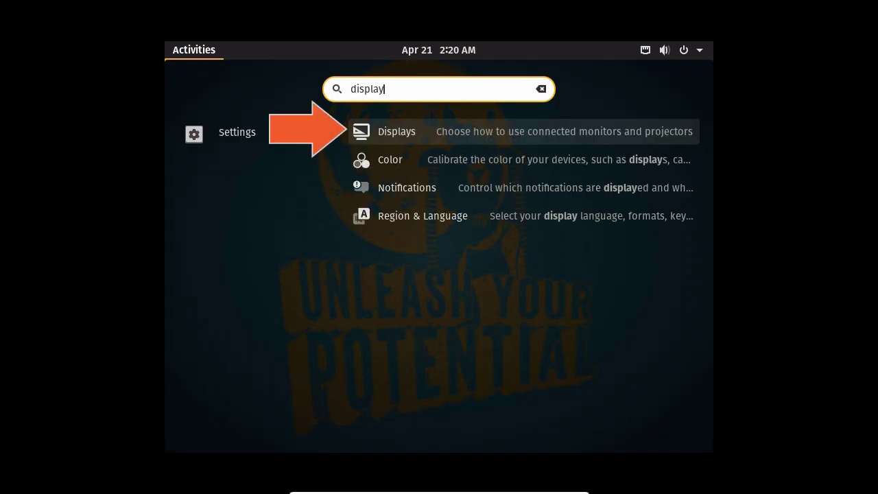
click(396, 135)
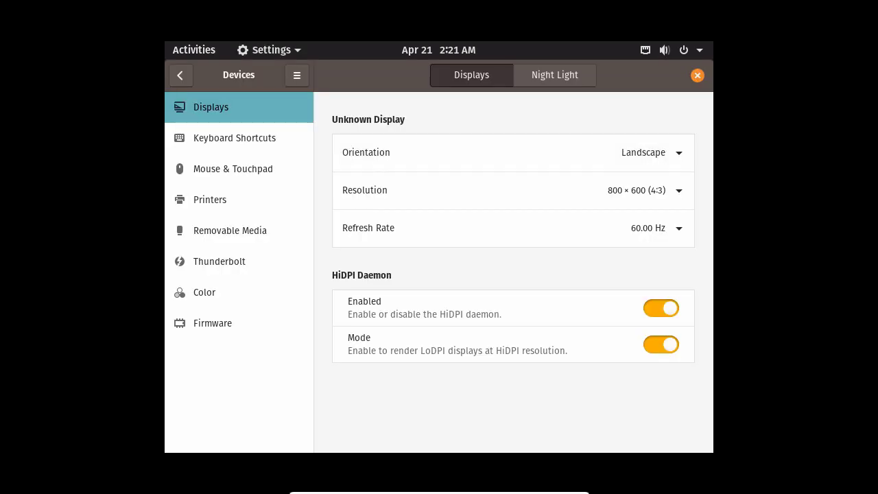
click(598, 190)
scroll(597, 289, down, 5)
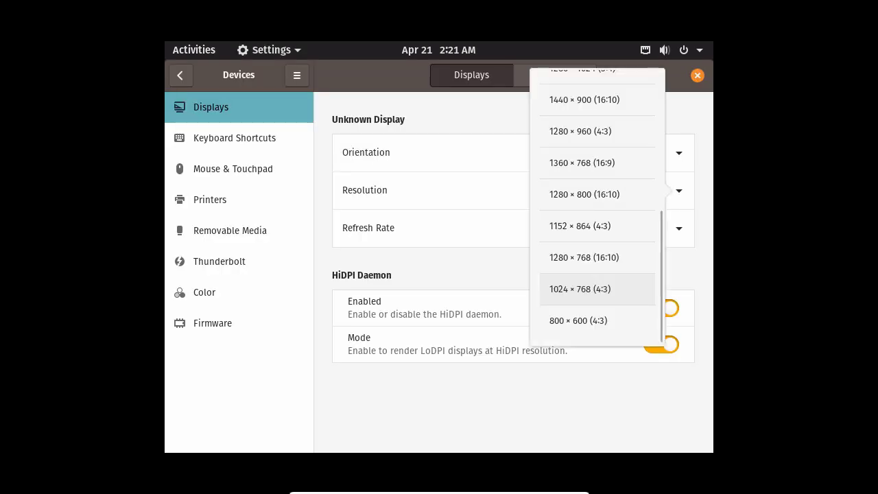
click(584, 257)
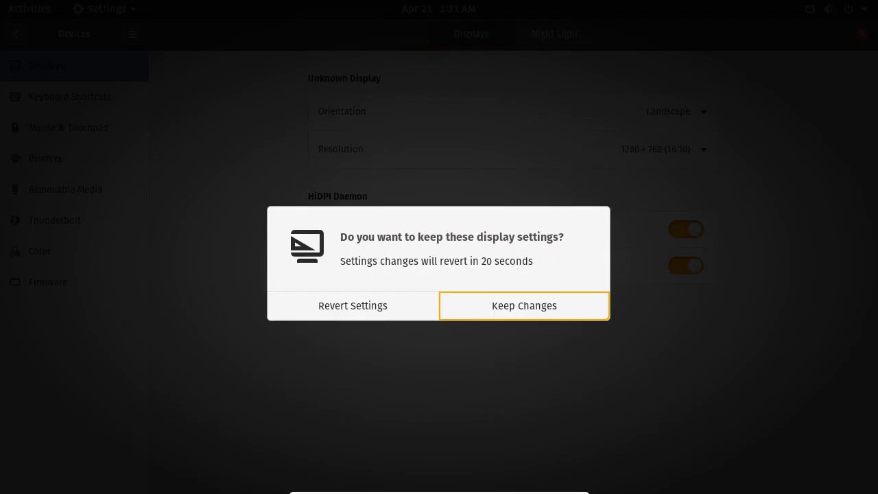
key(Return)
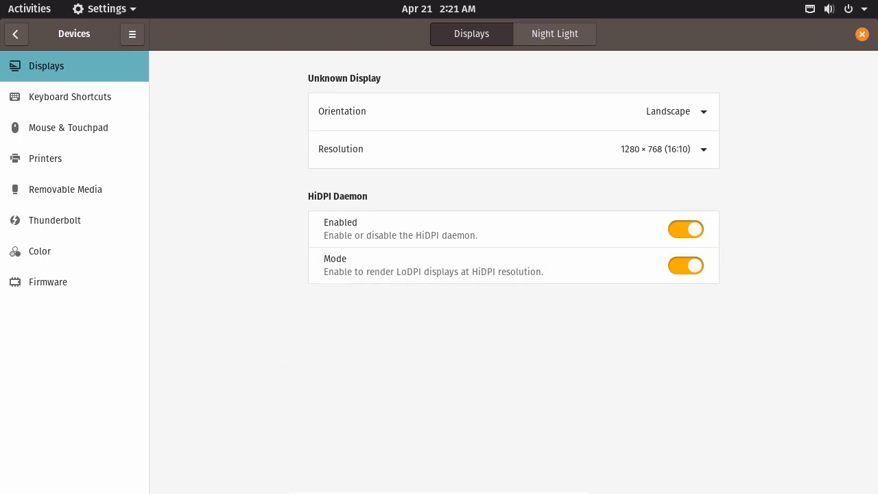
click(862, 34)
- Choose English for United States of America as installer language and the default English (US) keyboard layout
drag(398, 38, 514, 39)
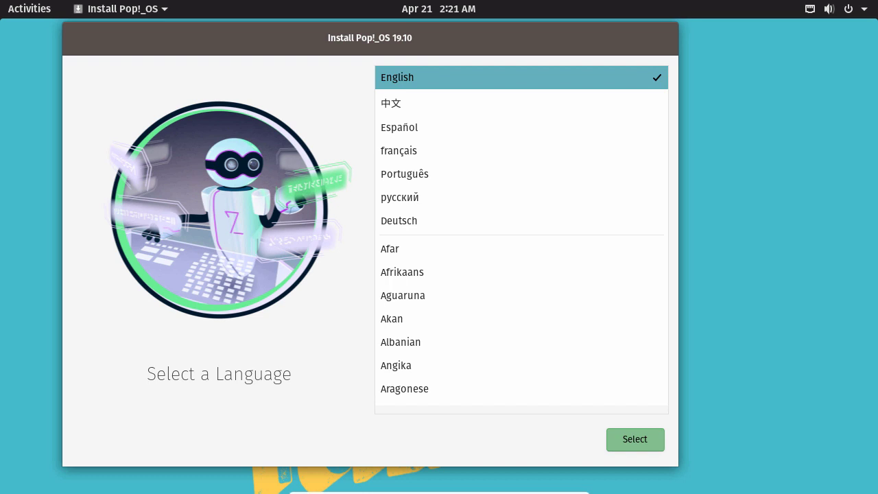
key(Return)
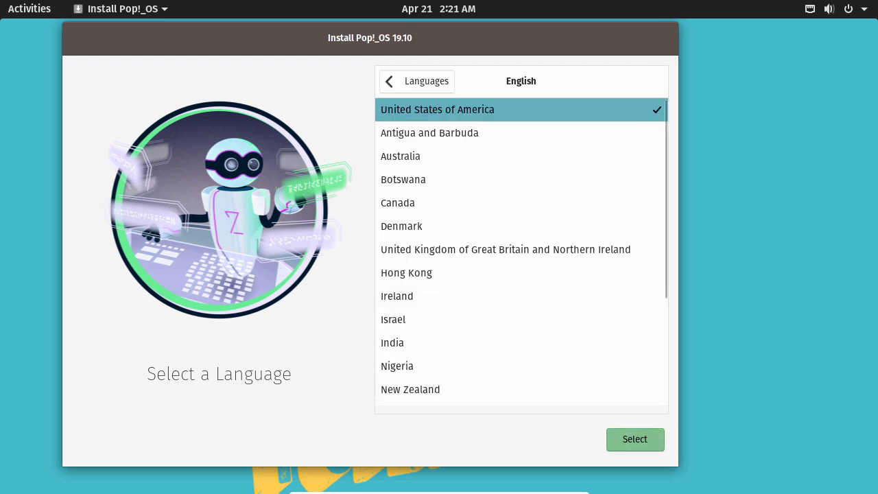
key(Return)
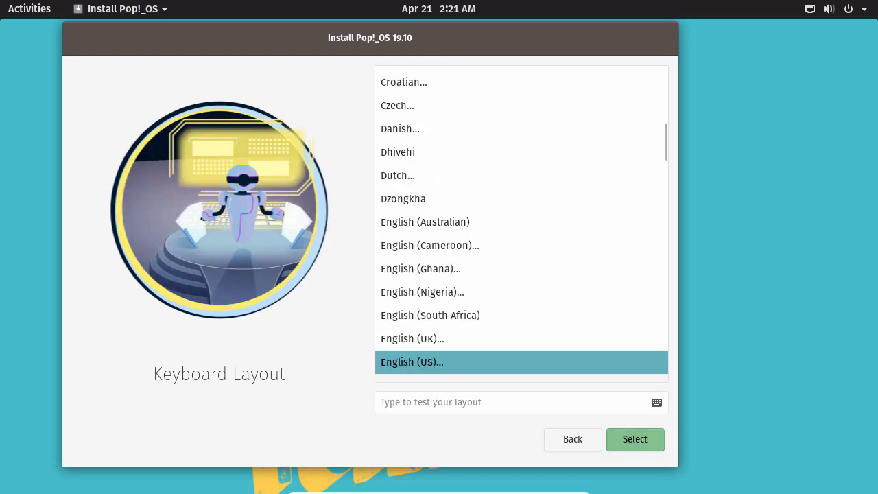
key(Return)
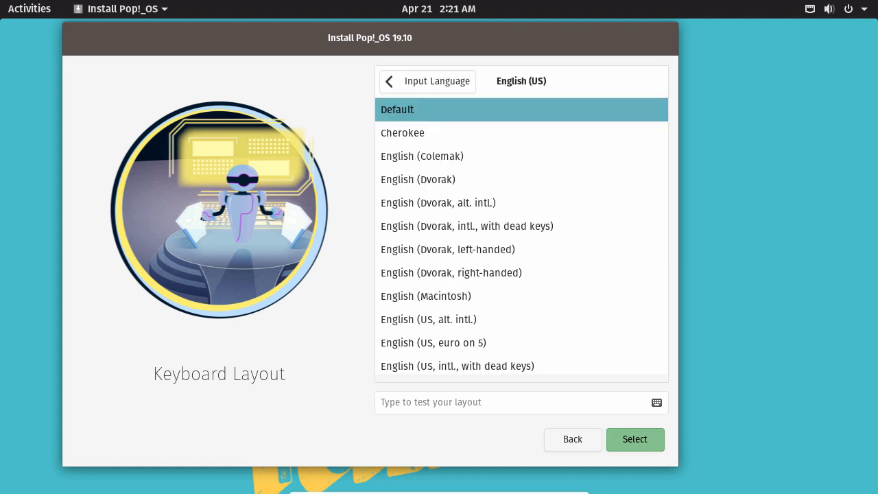
key(Return)
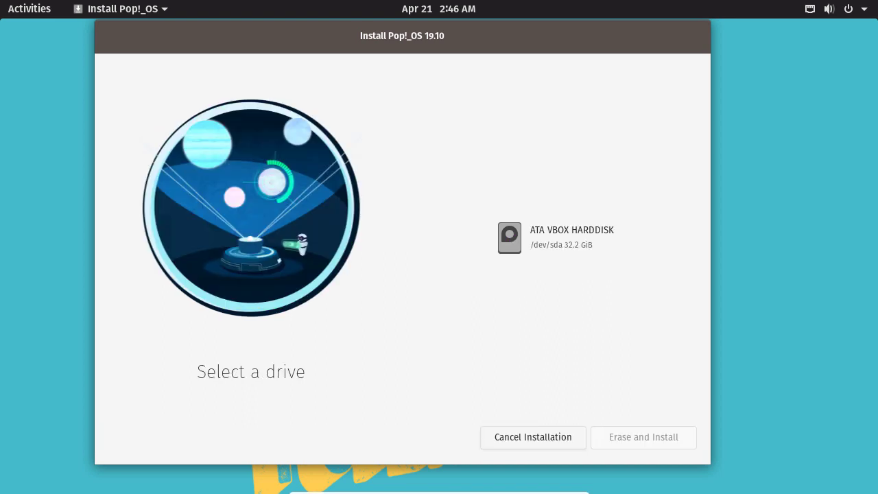
- Erase the ATA VBOX HARDDISK and install Pop!_OS on it without encryption, finishing by shutting the machine down
click(553, 237)
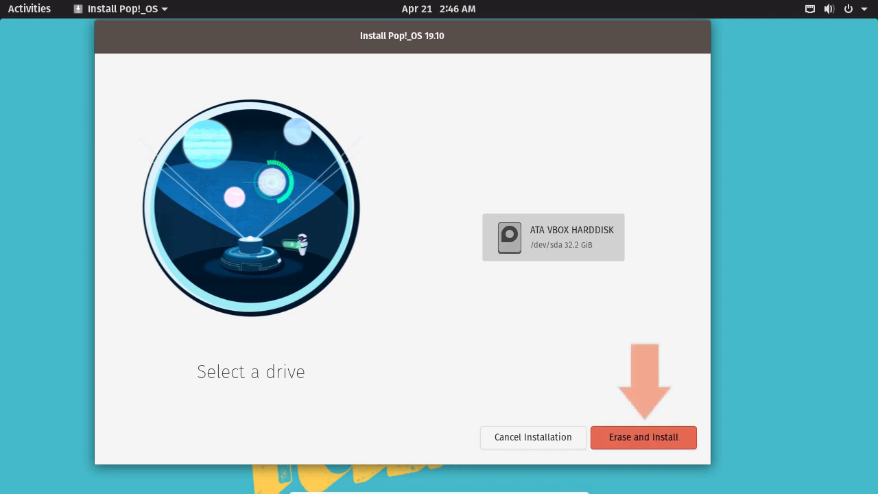
click(643, 437)
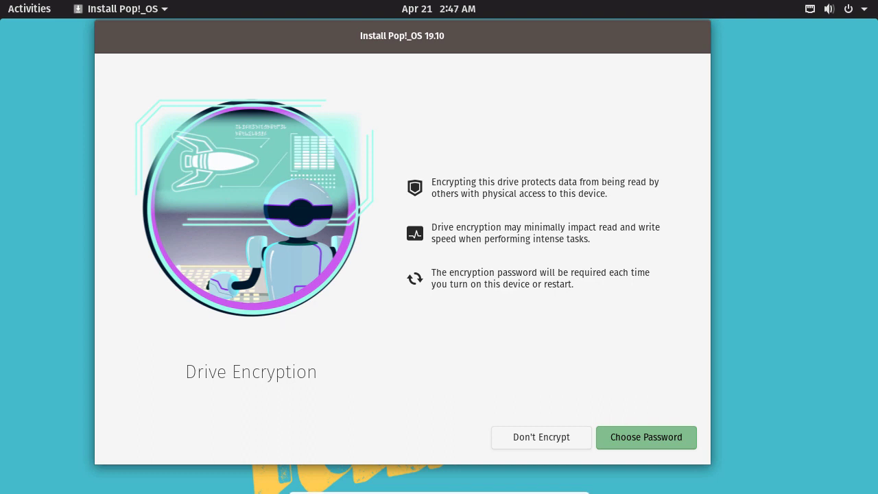
click(541, 438)
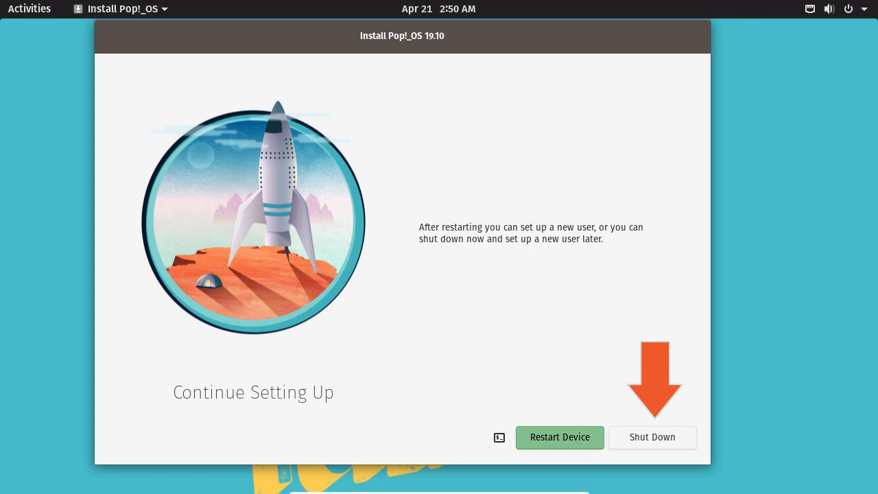
click(652, 438)
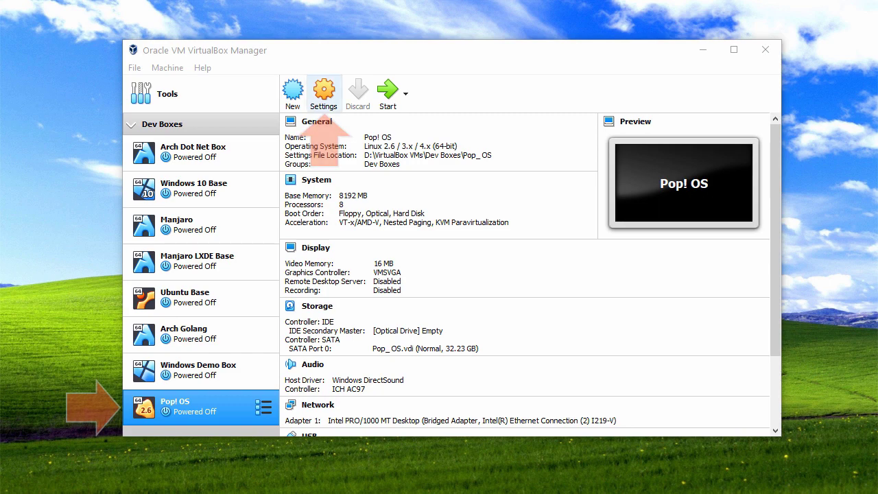
- Check the optical drive on the IDE controller in the Pop! OS machine's storage settings
click(324, 94)
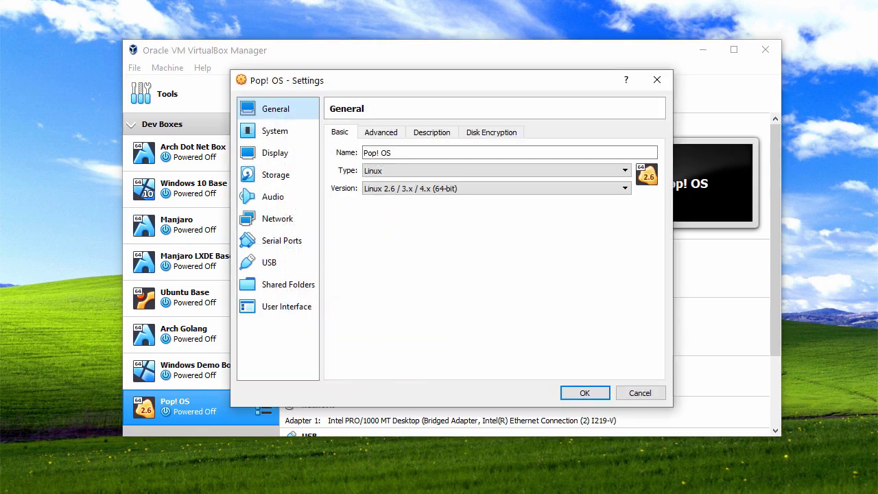
click(276, 175)
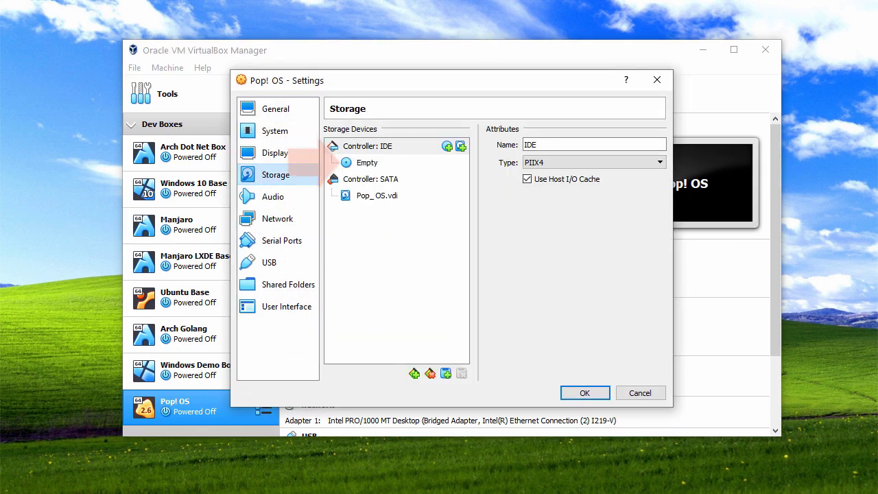
click(367, 163)
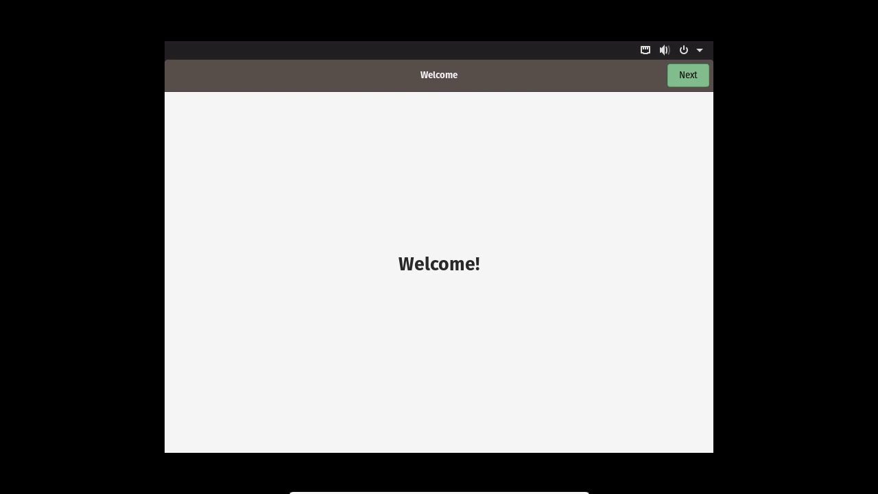
- Accept the English (US) keyboard layout in the first-boot setup and turn off Location Services
key(Return)
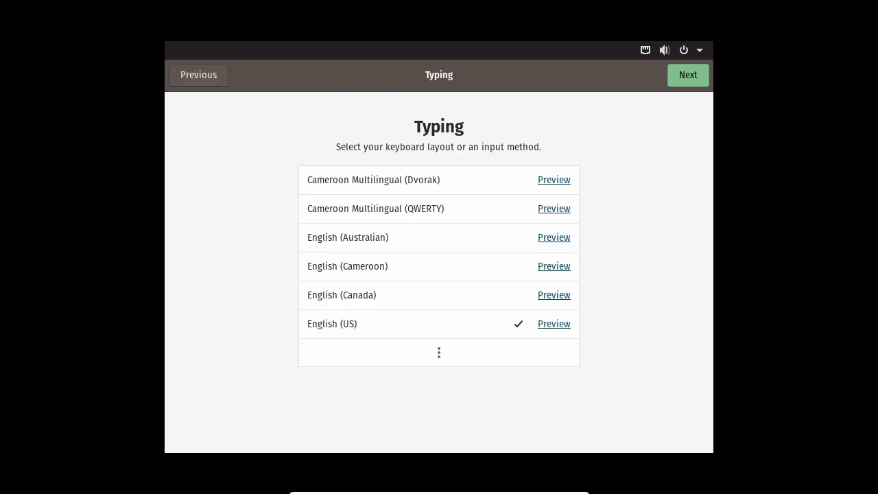
key(Return)
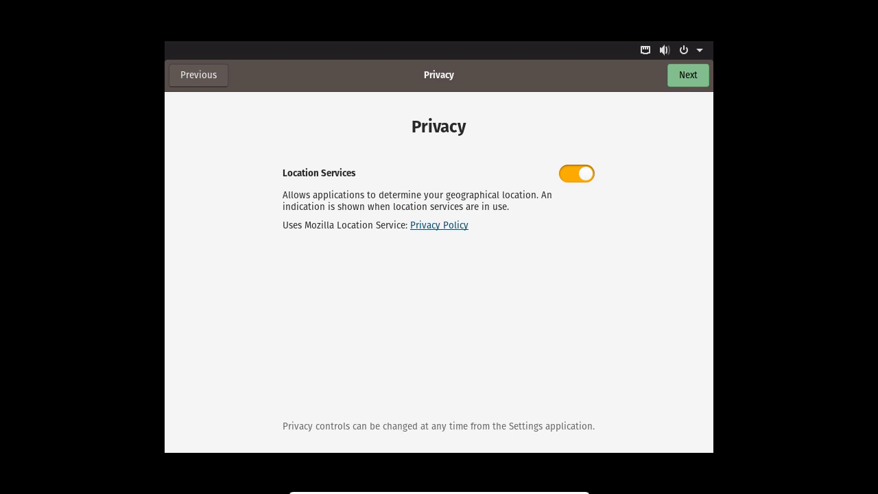
key(space)
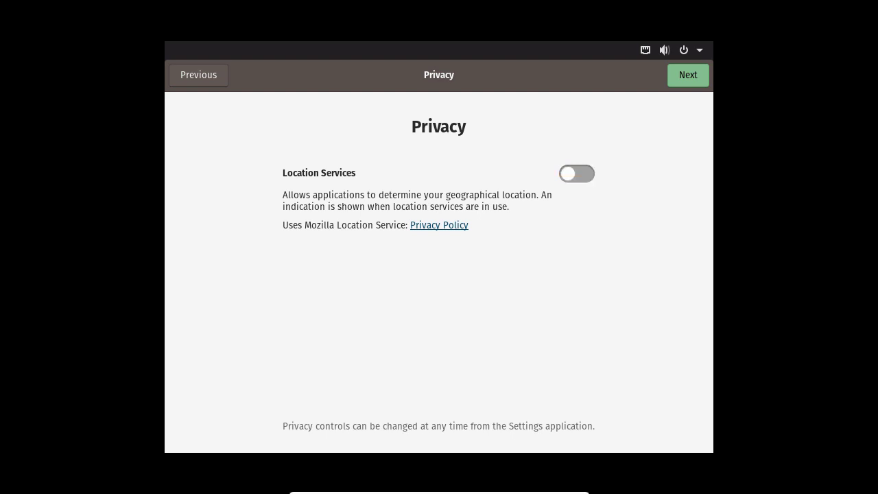
key(Return)
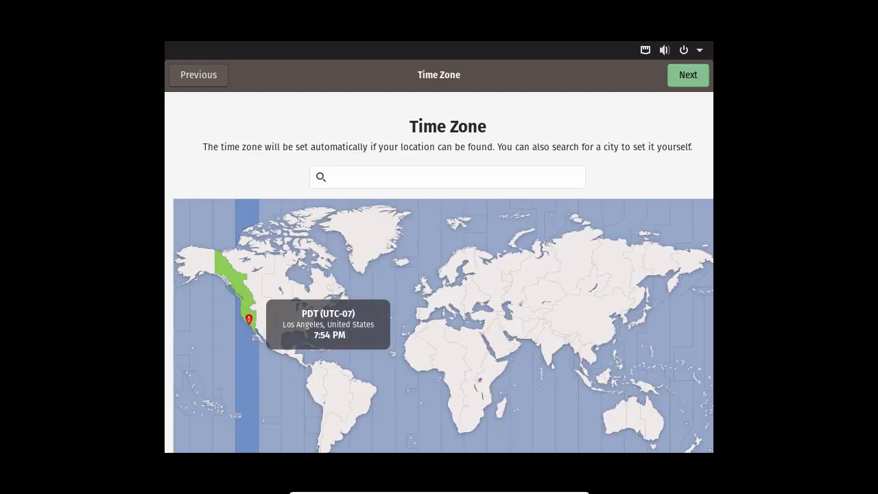
- Accept the Los Angeles time zone and skip connecting online accounts
key(Return)
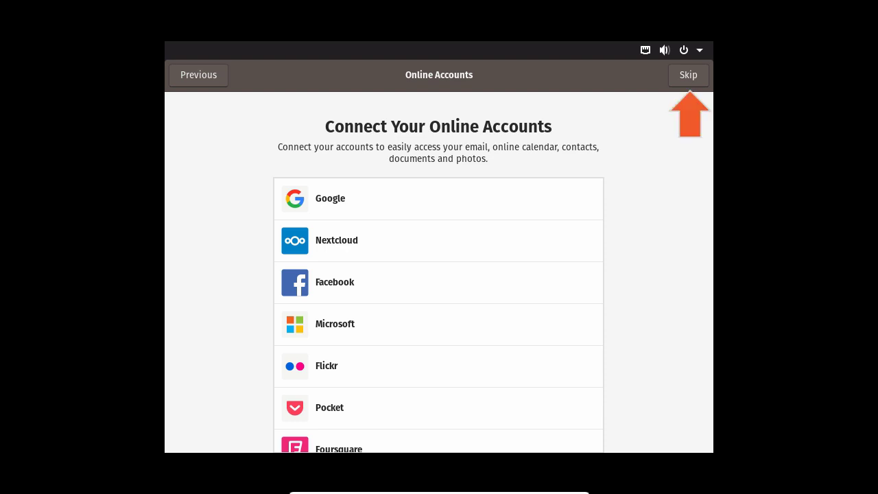
key(Return)
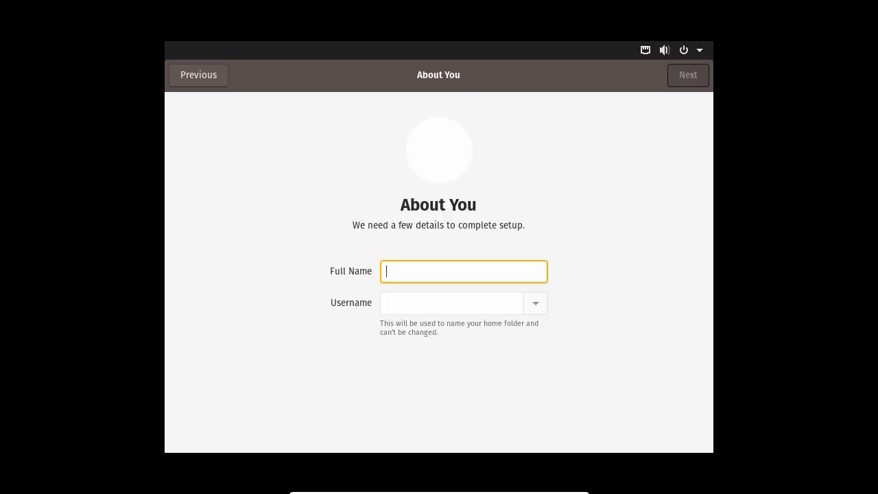
- Enter the new user's full name, shorten the username to the first name and continue to the password page
text(Jeremy Morgan)
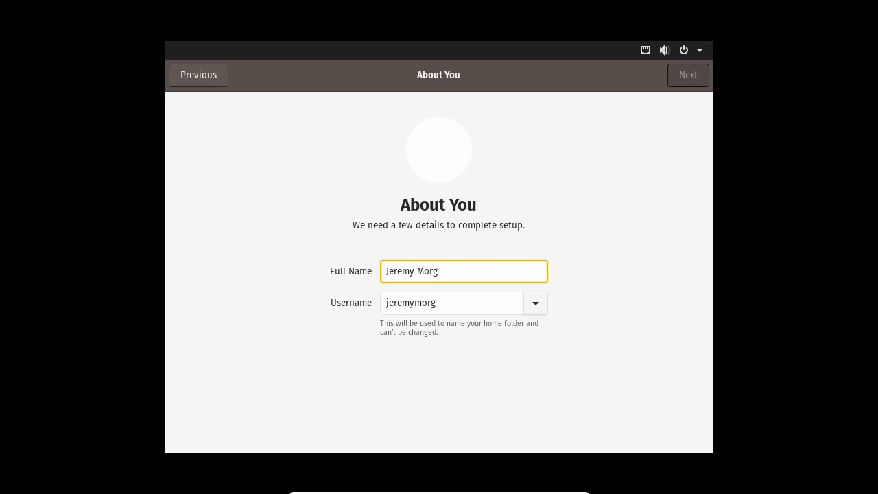
drag(447, 303, 415, 302)
key(BackSpace)
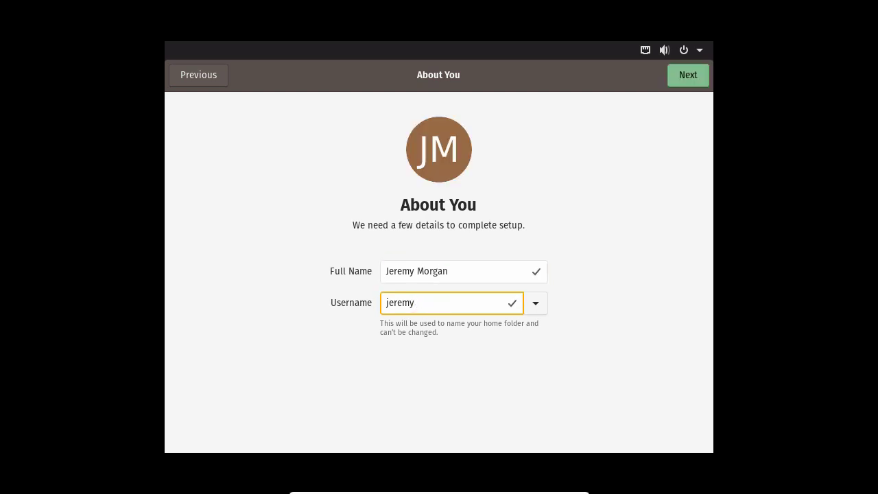
key(Return)
- Enter and confirm the new account's password, then finish the first-boot setup and start using Pop!_OS
text(************)
key(Tab)
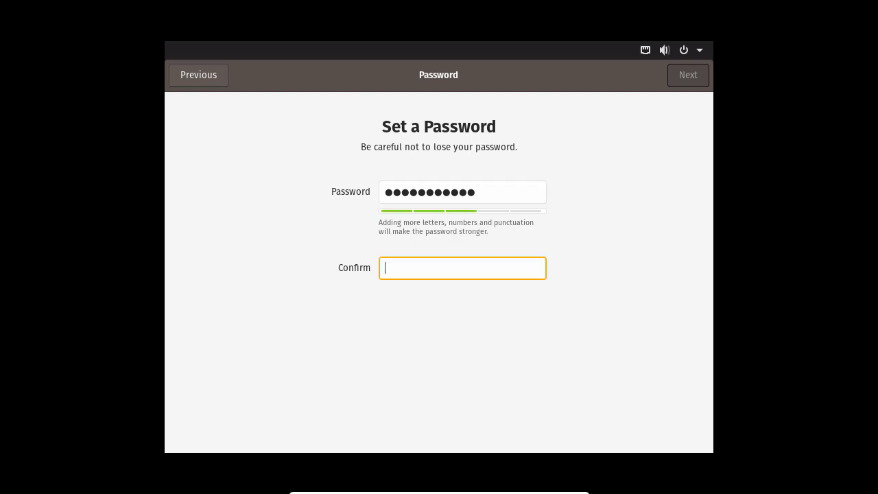
text(************)
key(Tab)
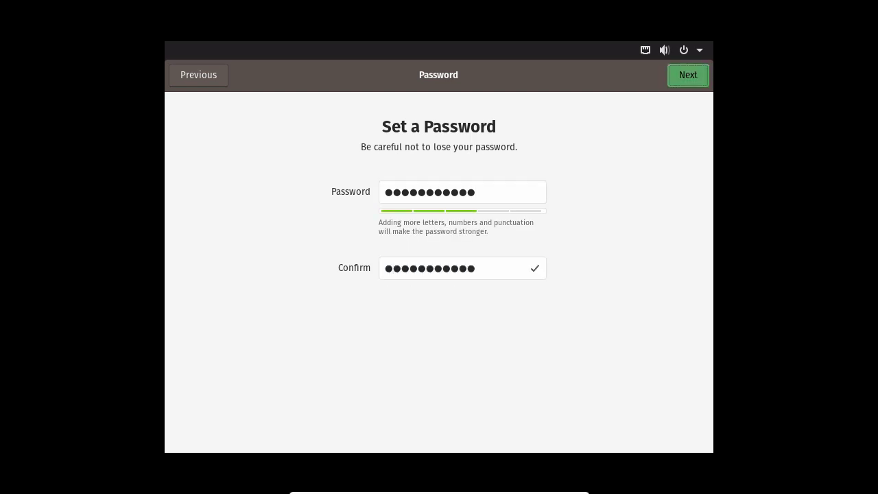
key(Return)
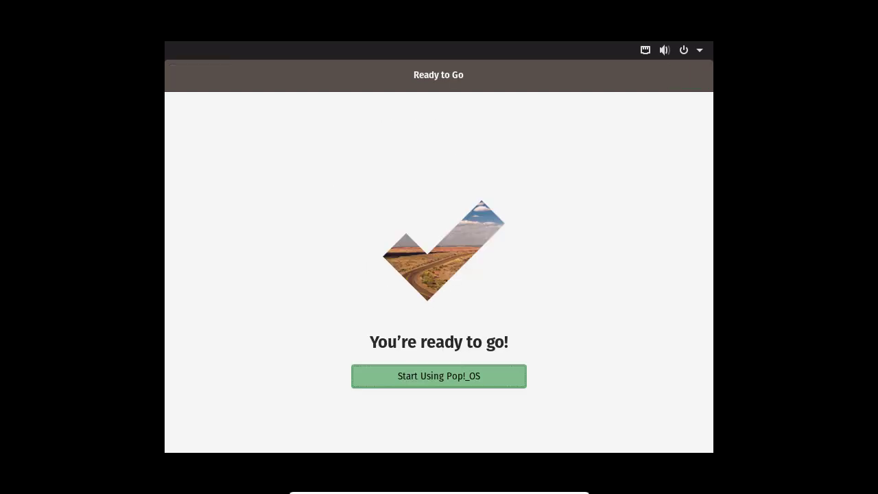
key(Return)
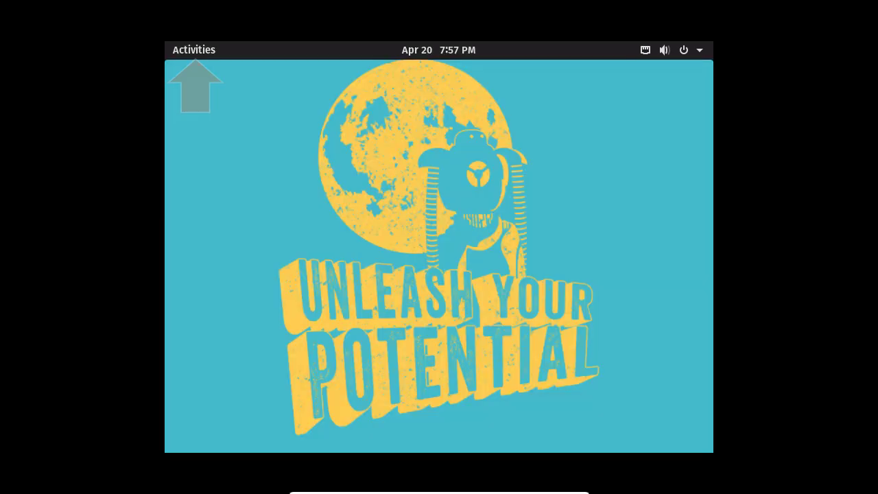
- Show all installed applications in the activities overview and open Pop!_Shop
click(194, 51)
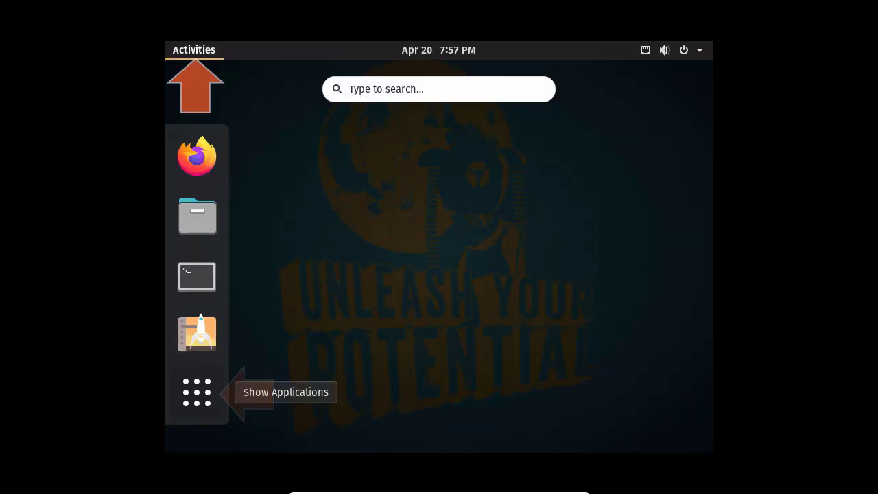
click(197, 393)
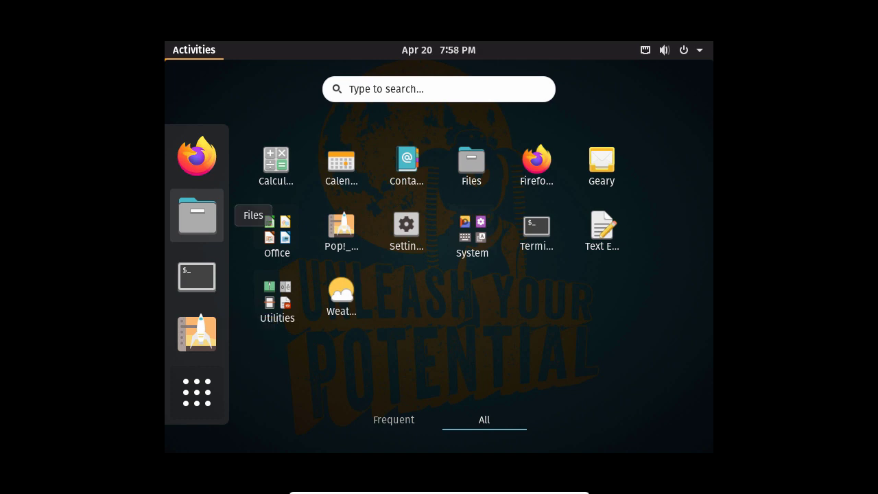
click(196, 334)
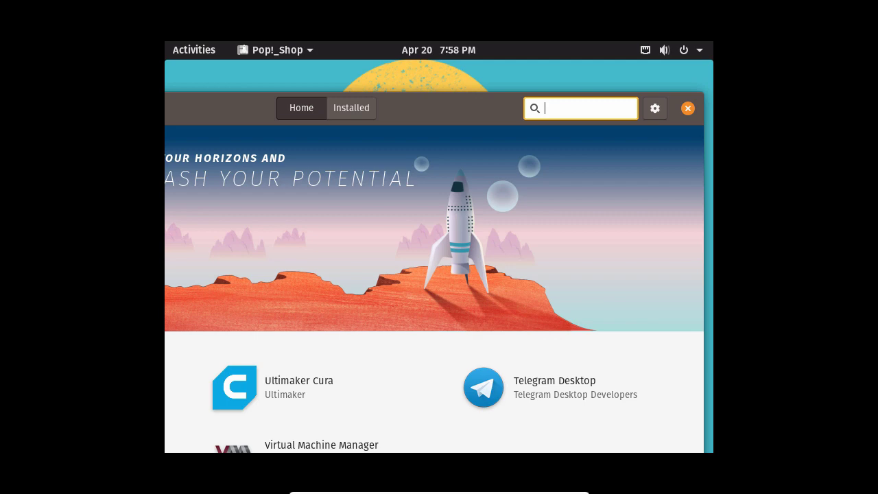
- Open the desktop's display settings and apply a larger widescreen resolution that fills the whole screen
right_click(546, 73)
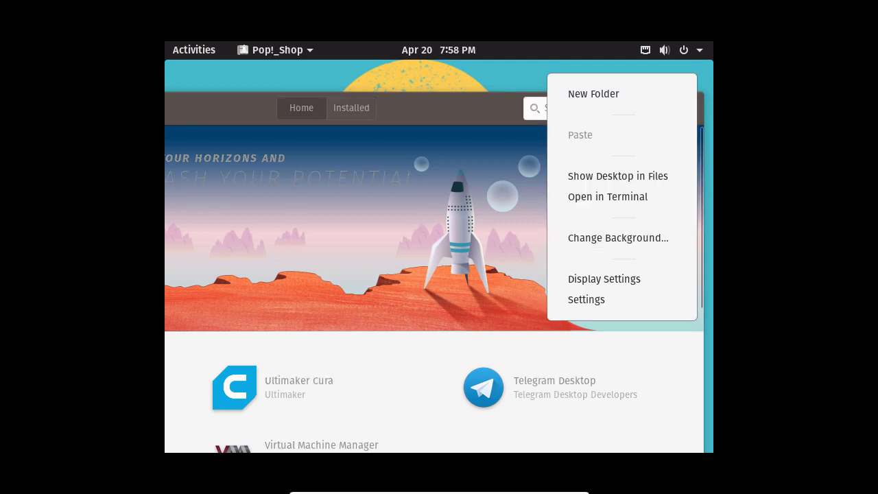
click(604, 279)
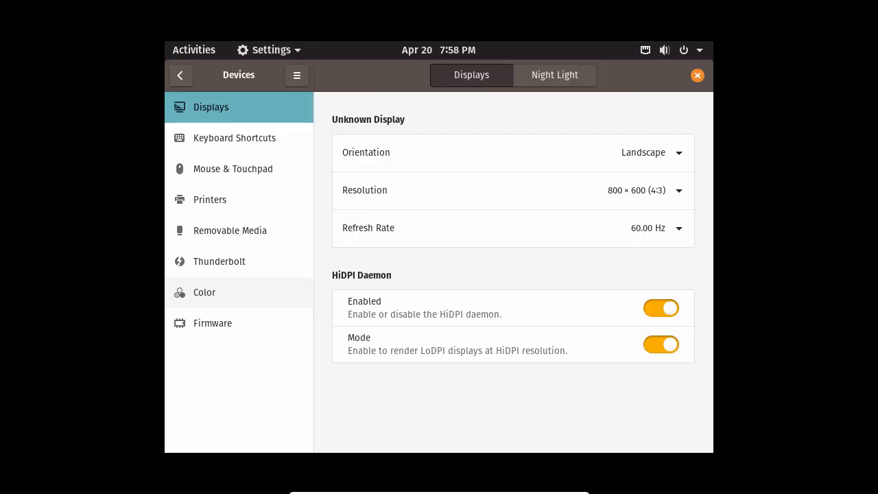
click(637, 190)
click(638, 301)
click(685, 75)
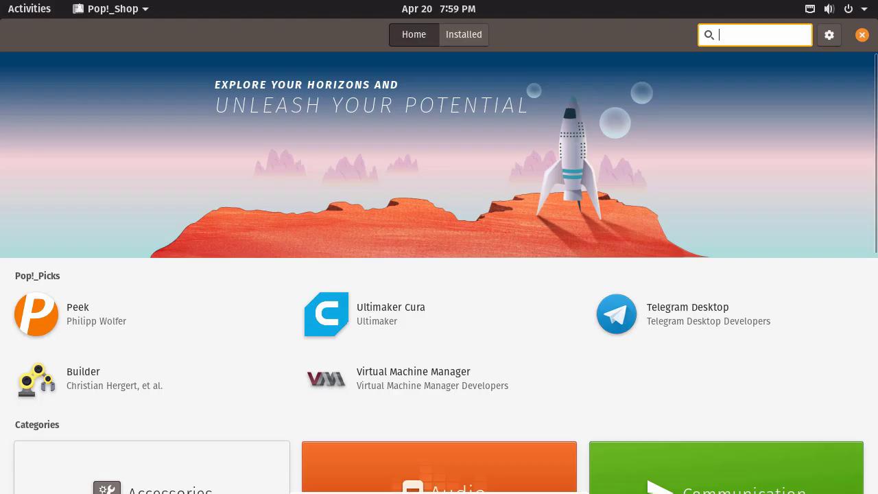
- Browse the Pop!_Shop categories, find Visual Studio Code with the search term "code" and start its installation
scroll(439, 274, down, 12)
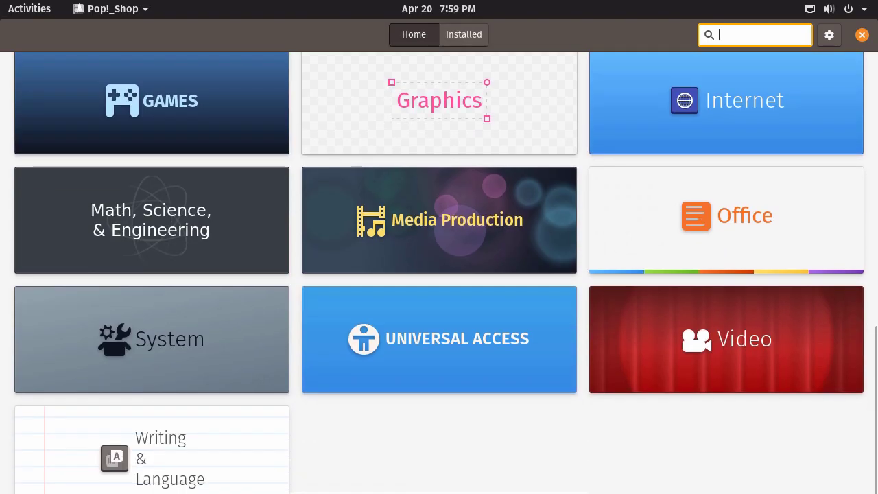
scroll(439, 274, up, 12)
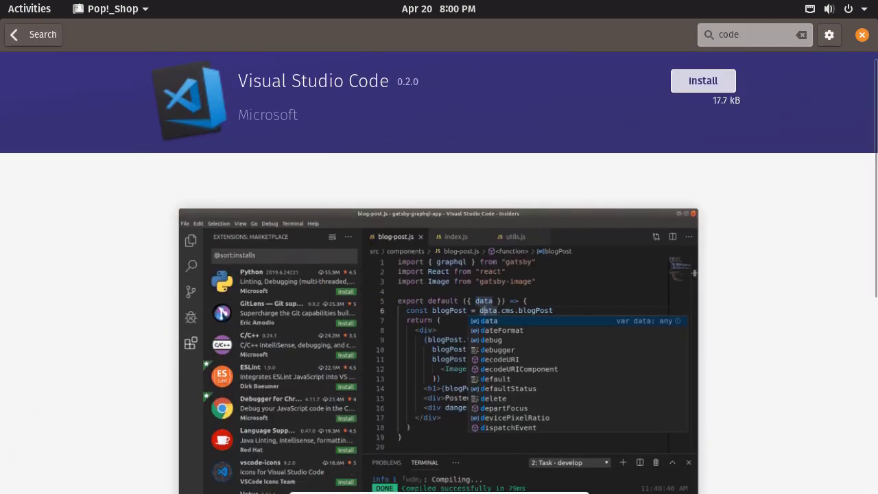
click(703, 80)
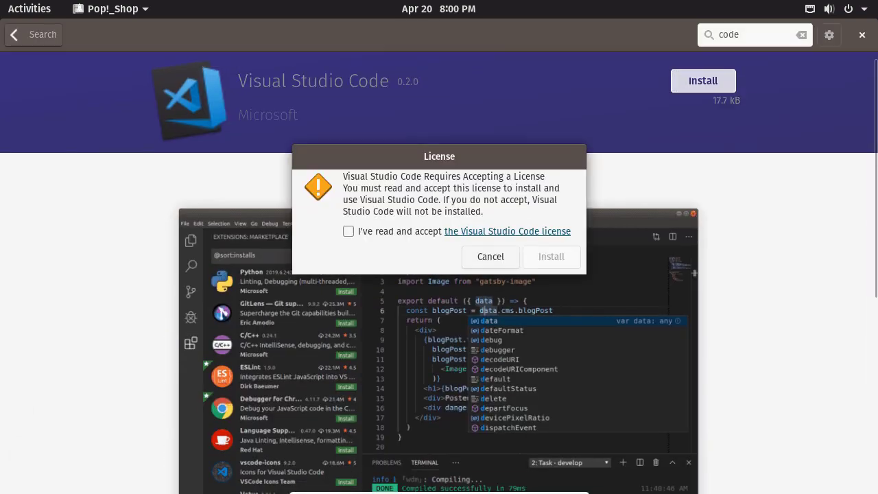